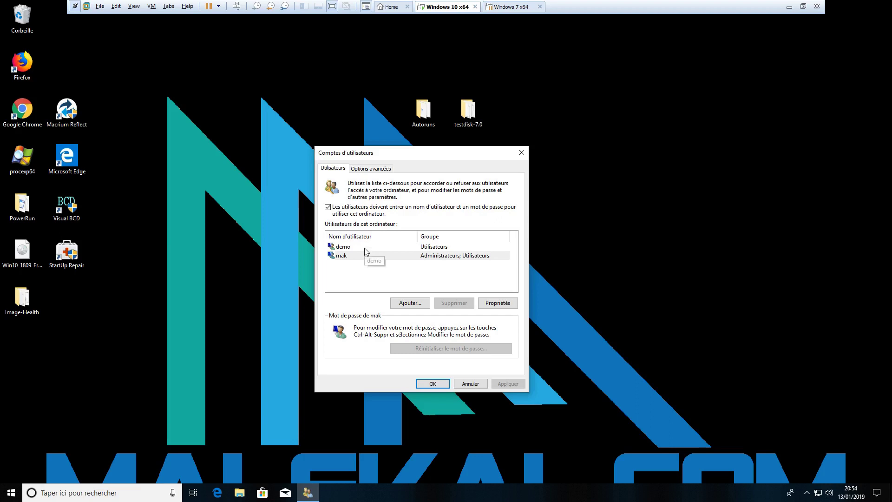
Compare the group memberships of the demo account and the administrator account in the user accounts list.
left_click(343, 257)
left_click(345, 250)
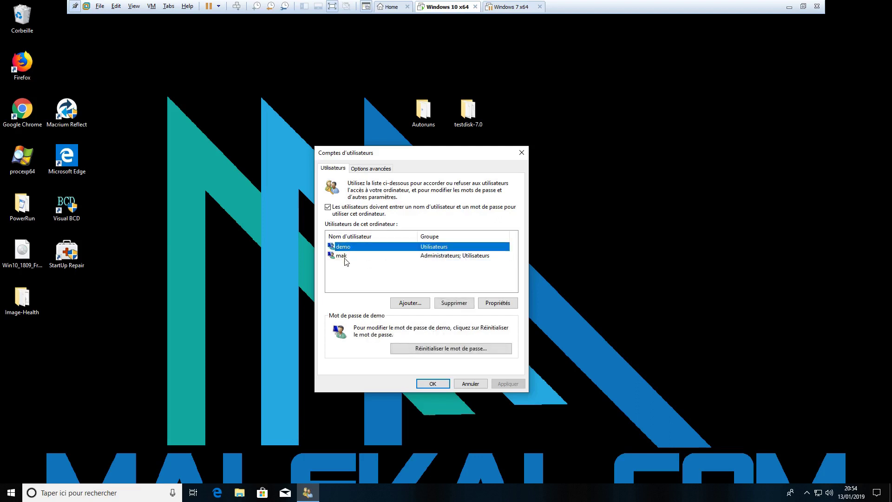
left_click(346, 261)
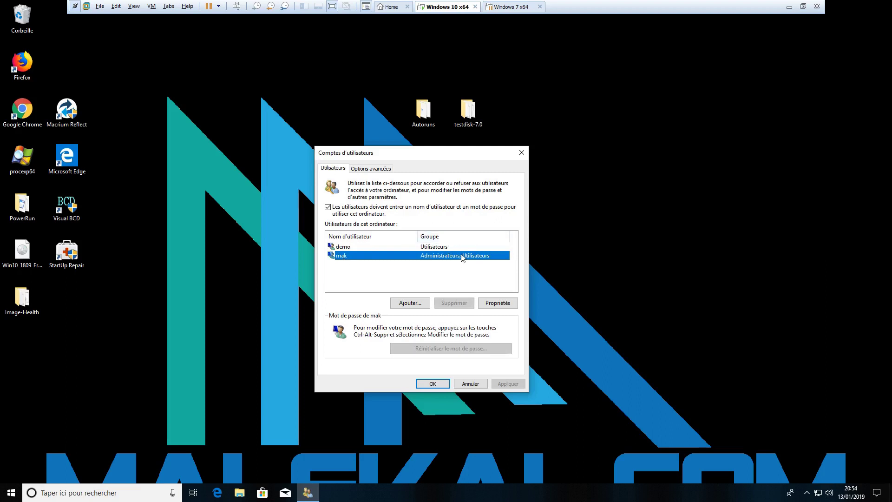
left_click(436, 248)
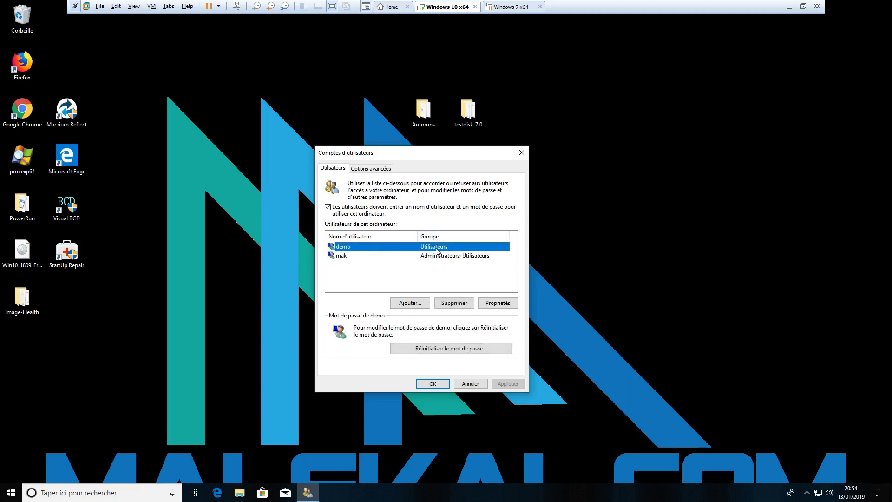
left_click(432, 259)
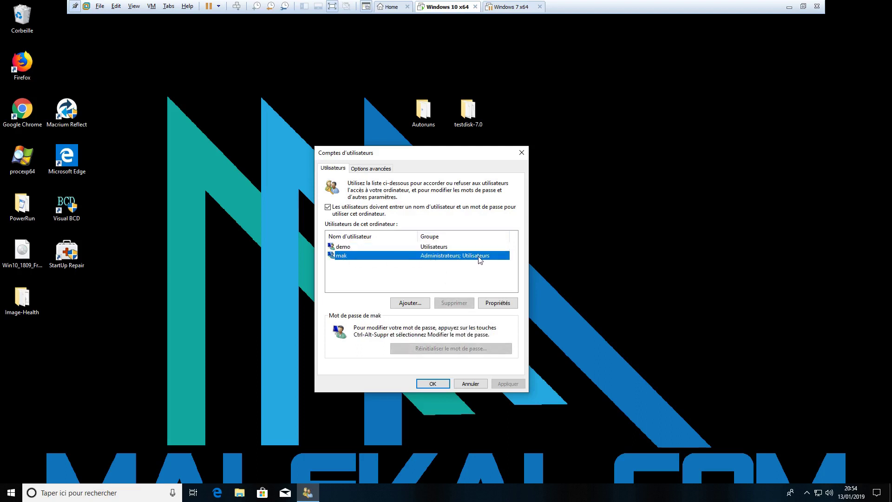
left_click(357, 248)
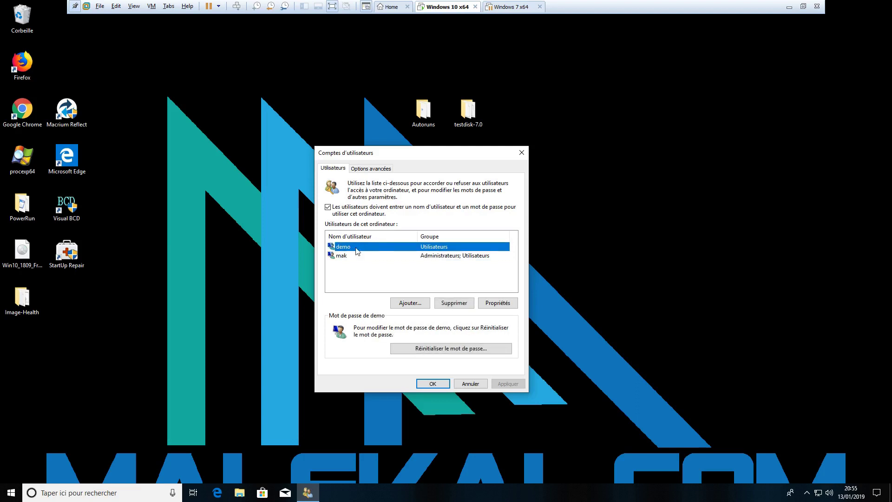
left_click(354, 255)
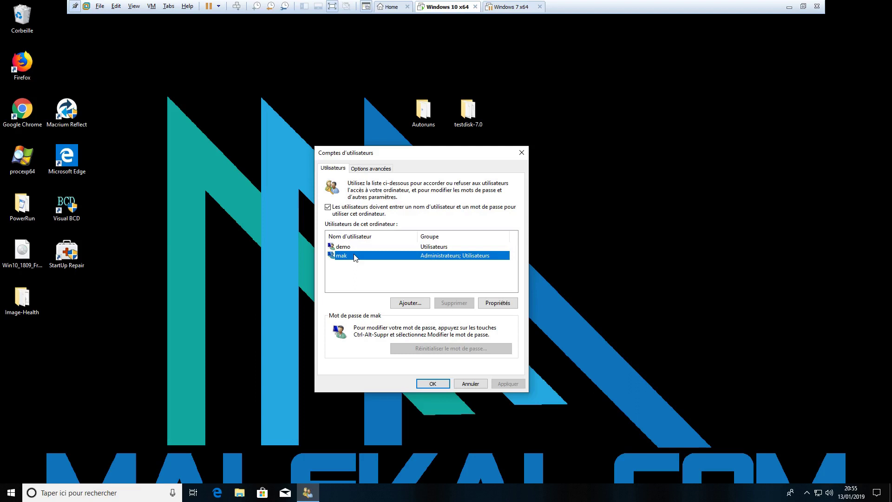
left_click(356, 247)
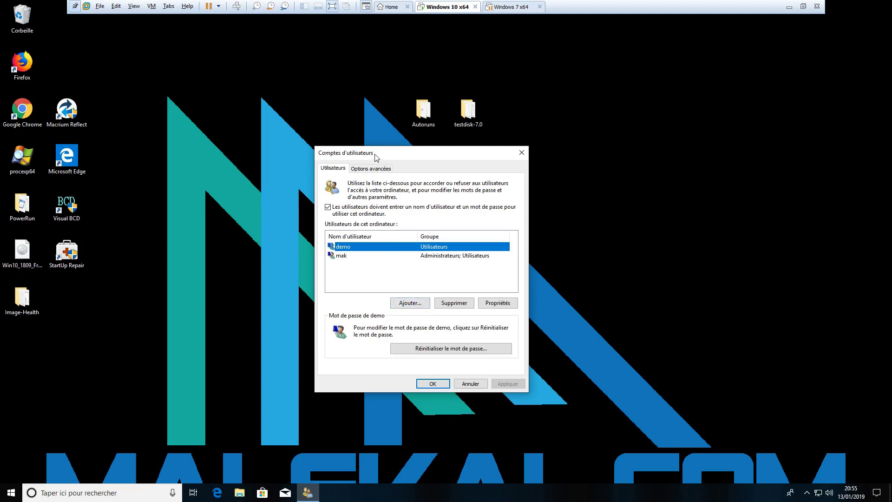
Open the wizard for adding a user, look at its sign-in choices, and cancel without creating an account.
left_click_drag(376, 154, 328, 129)
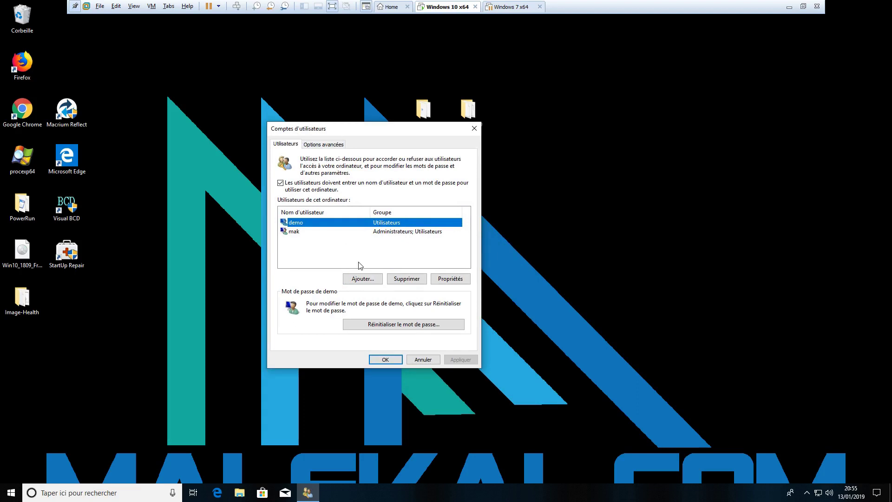
left_click(366, 278)
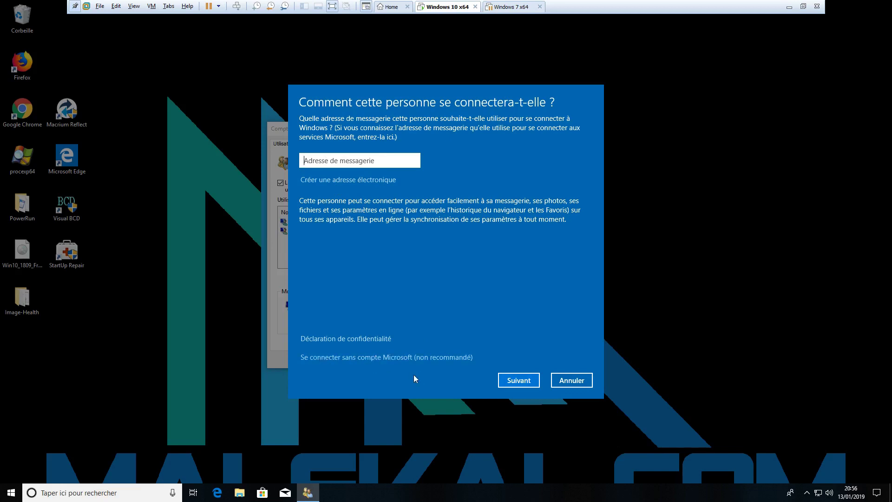
left_click(571, 380)
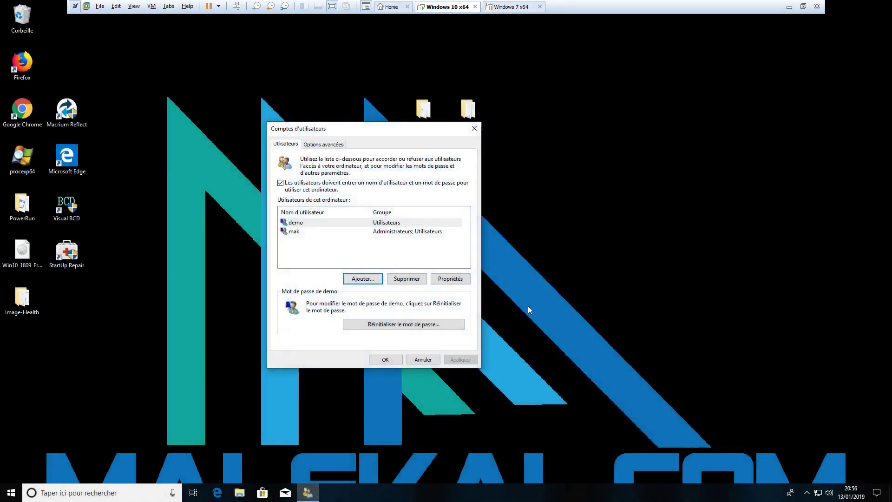
Examine the access level options in the administrator account's group membership properties, cancel them, and close the user accounts dialog.
left_click(408, 223)
left_click(412, 232)
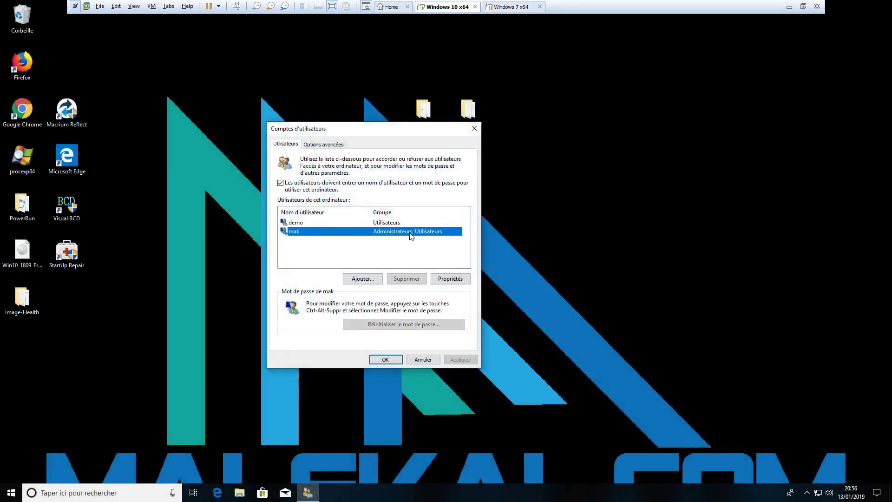
left_click(449, 279)
left_click_drag(365, 172, 499, 174)
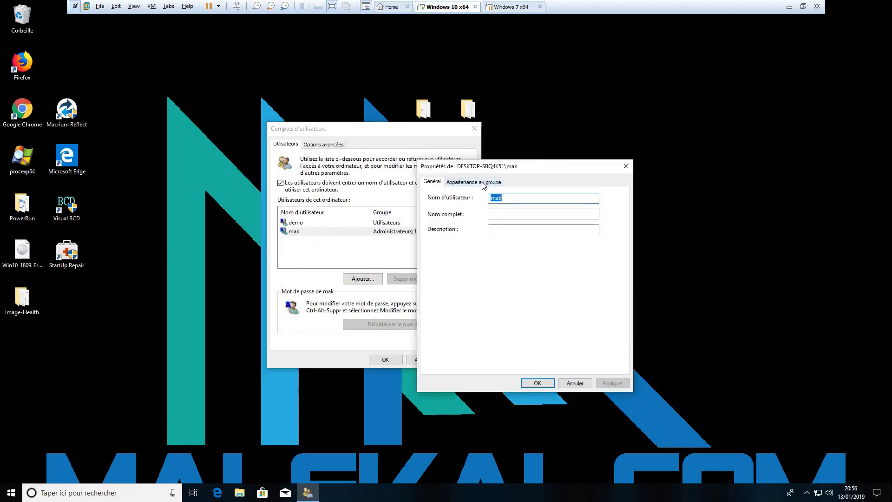
left_click(474, 182)
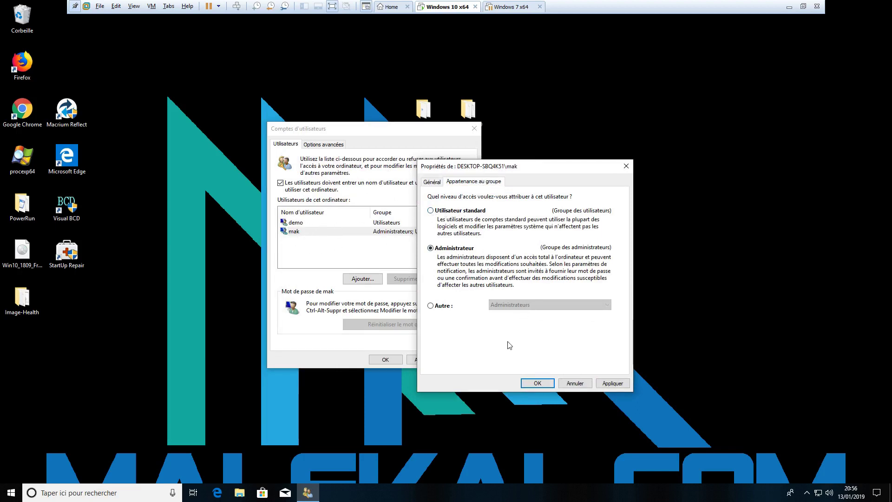
left_click(576, 384)
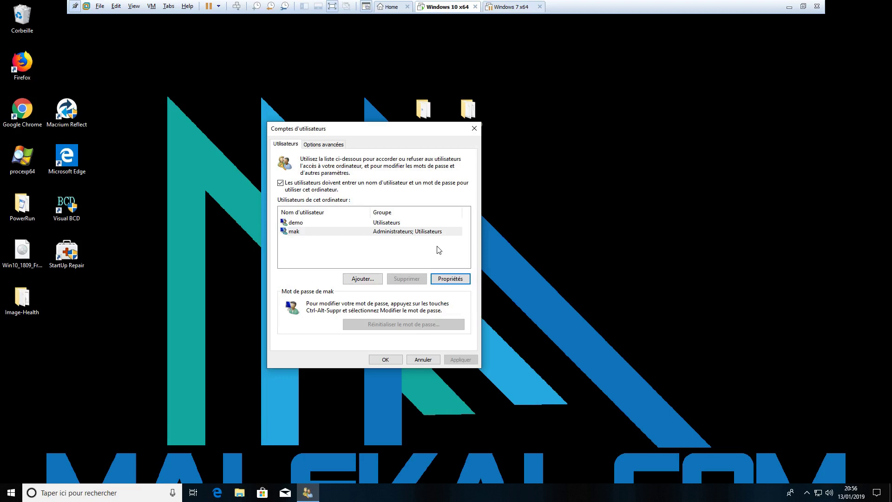
left_click_drag(384, 135, 435, 104)
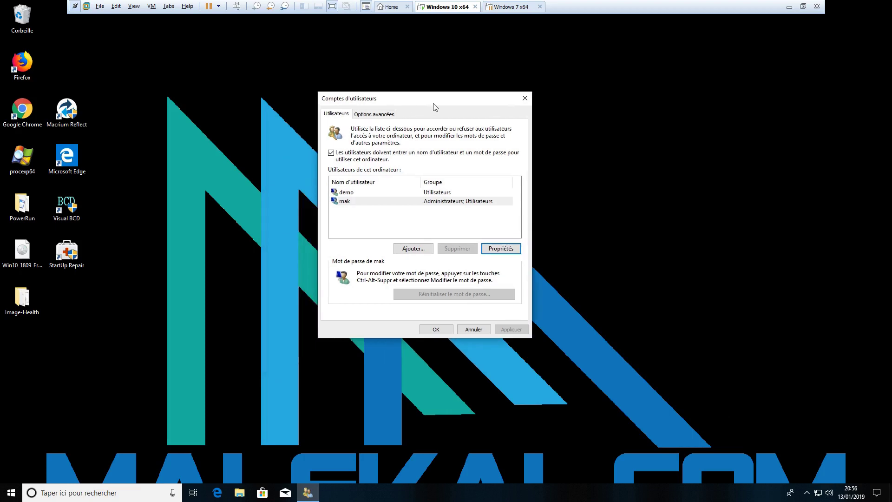
left_click(436, 328)
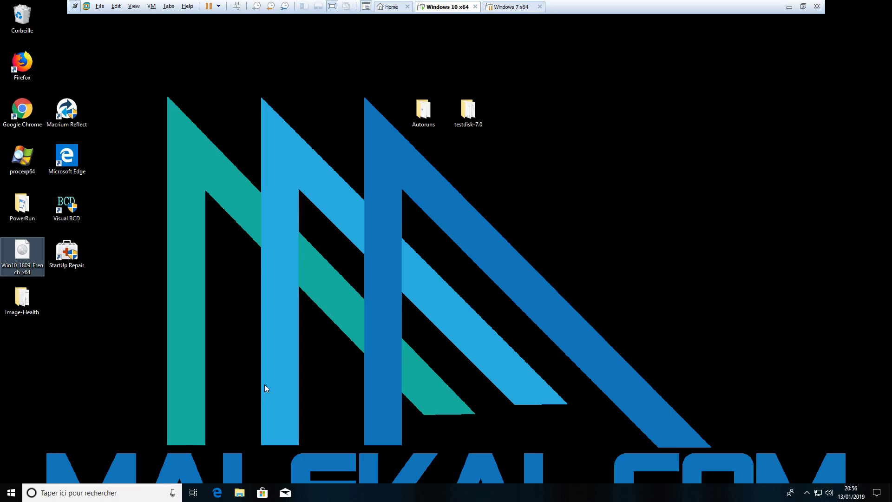
Create a folder named demo at the root of the local disk C: in File Explorer.
left_click(240, 493)
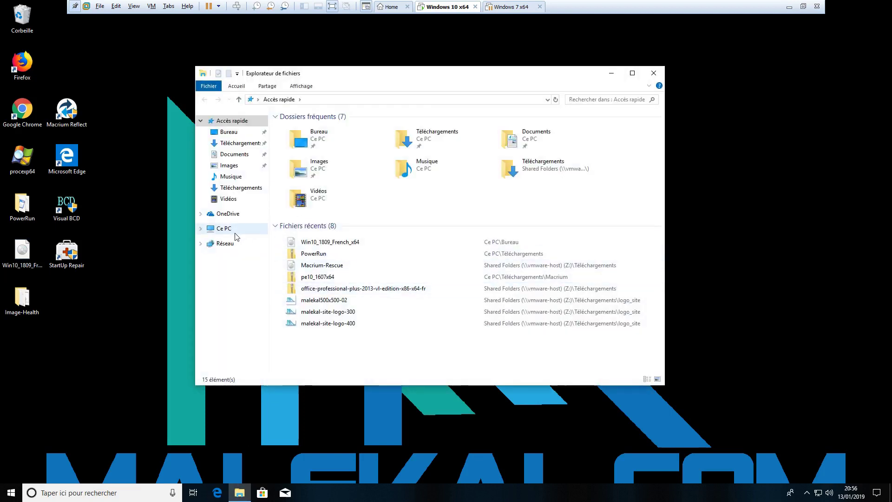
left_click(225, 228)
left_click(324, 226)
double_click(325, 227)
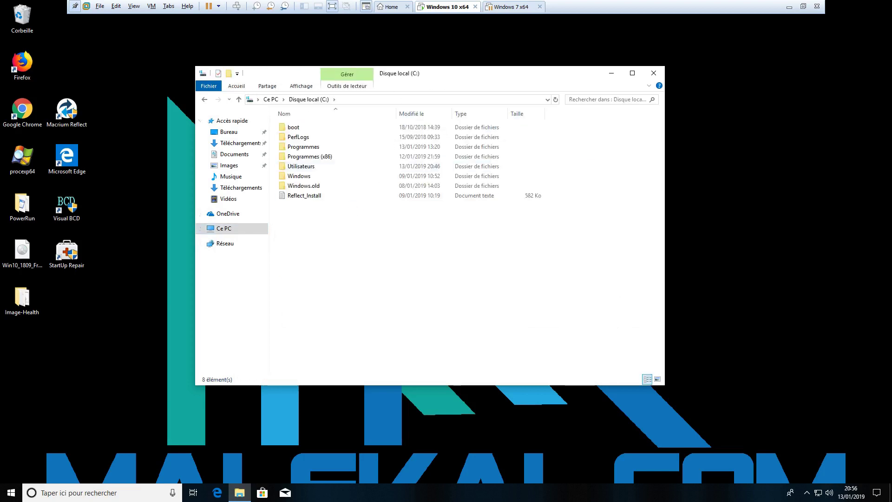
left_click_drag(419, 74, 420, 110)
right_click(353, 295)
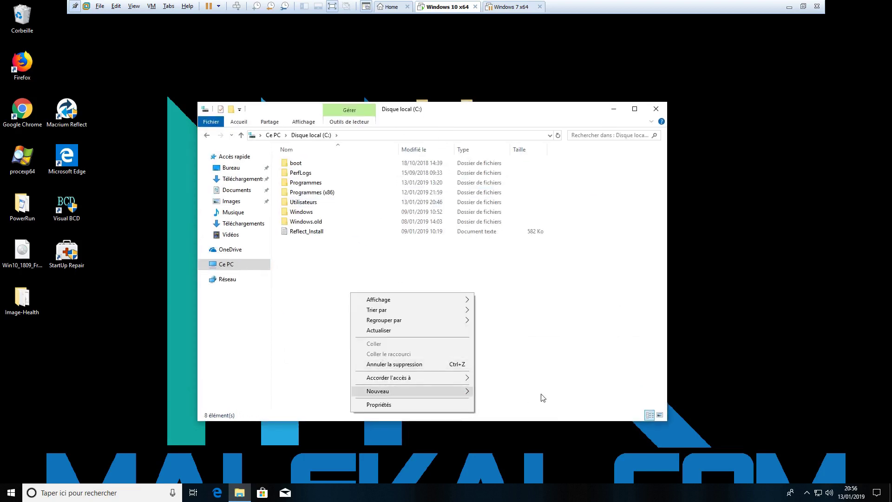
mouse_move(385, 391)
left_click(497, 392)
type("demo")
key("Return")
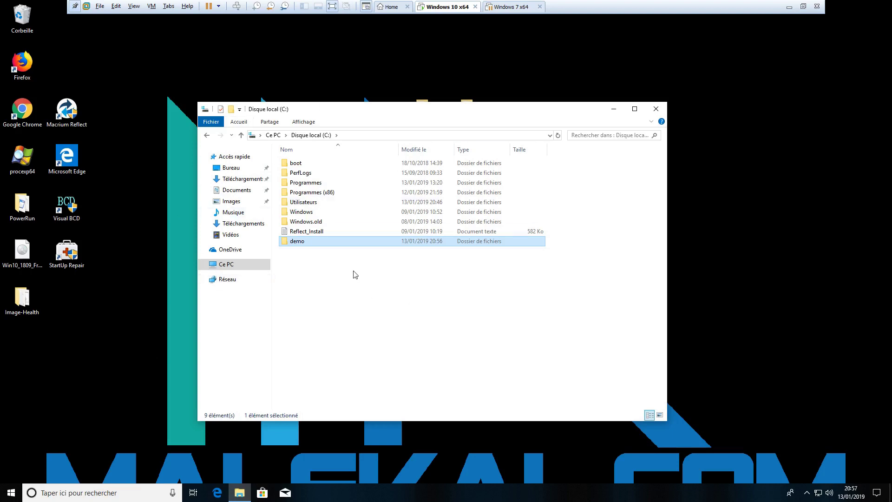
Examine the security permissions on the demo folder for Administrateurs, Utilisateurs and Utilisateurs authentifiés.
right_click(295, 247)
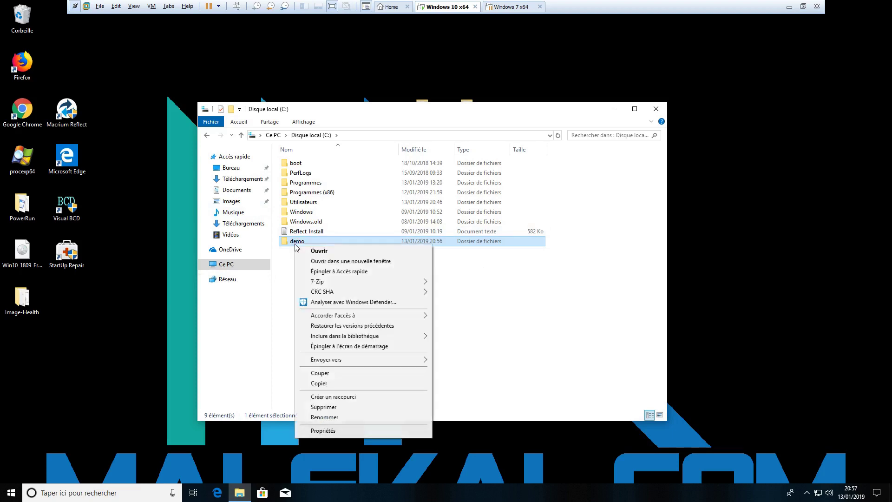
left_click(355, 431)
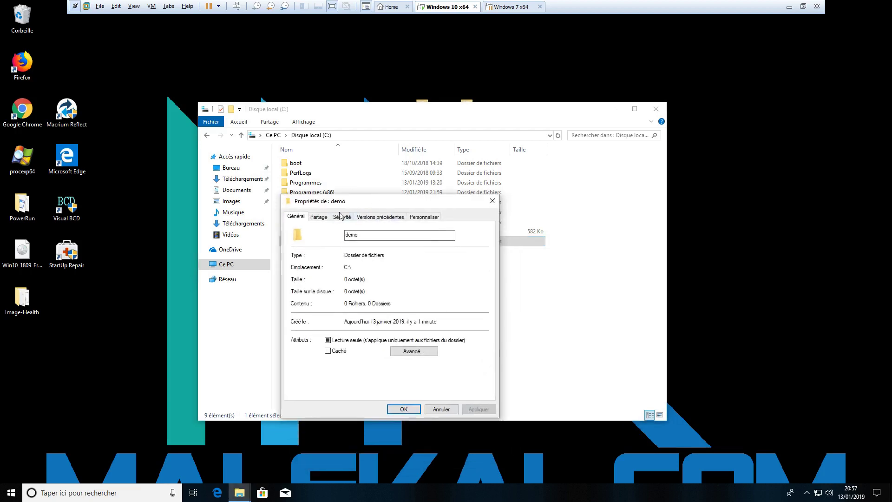
left_click(342, 216)
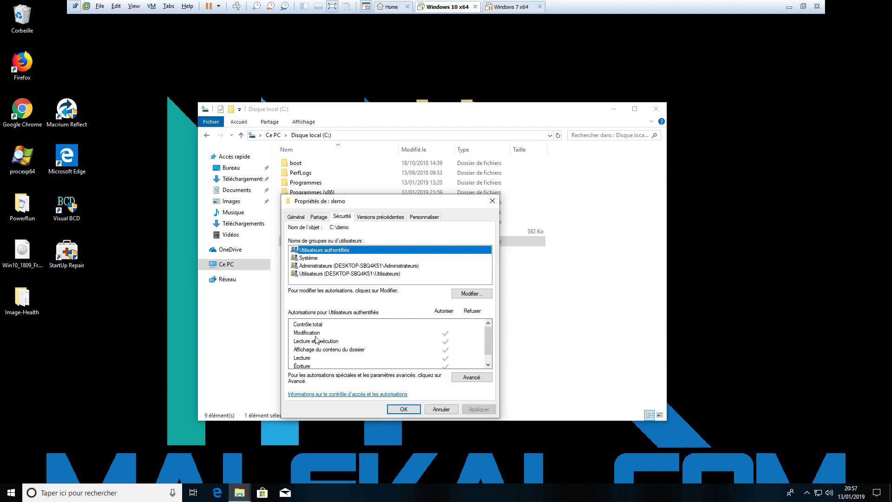
left_click_drag(354, 205, 425, 194)
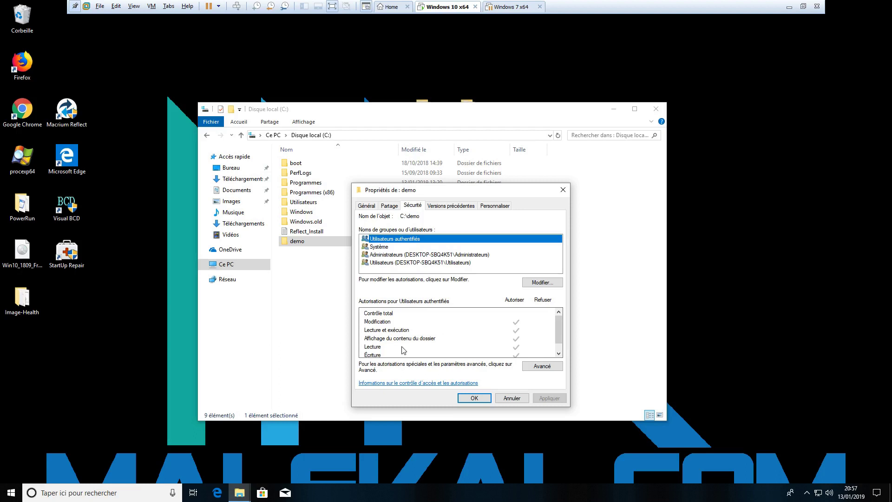
left_click(396, 255)
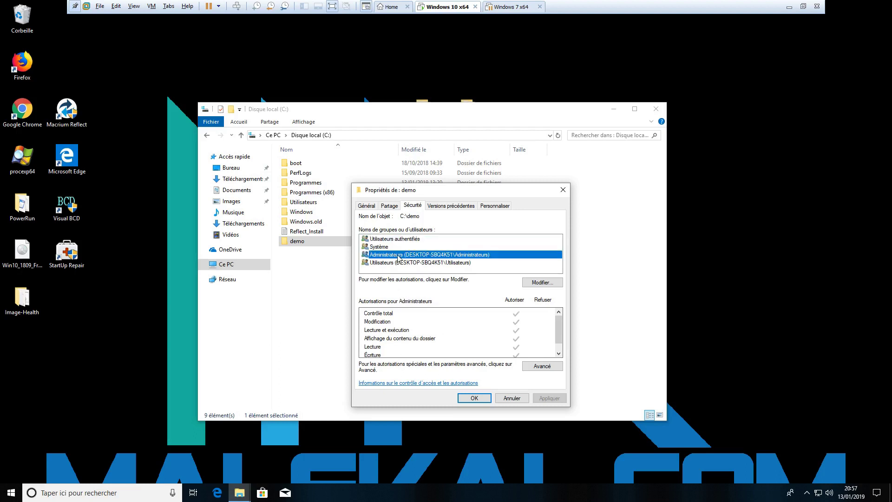
left_click(412, 263)
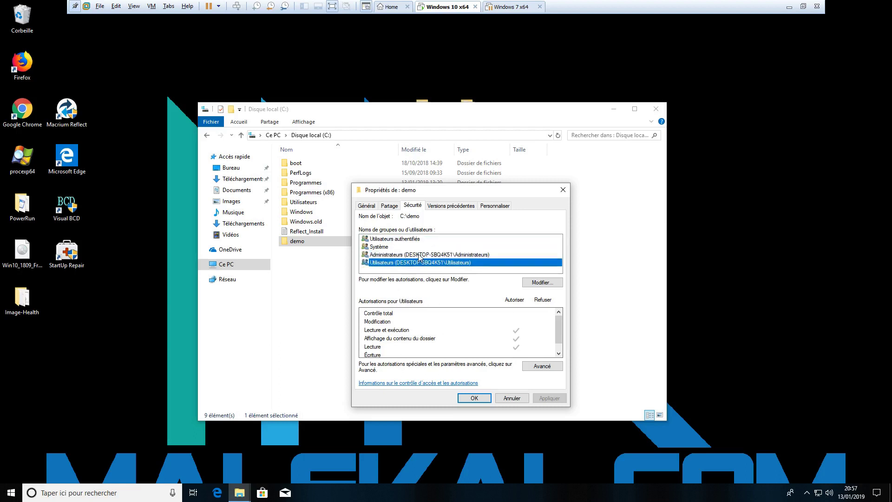
left_click(419, 254)
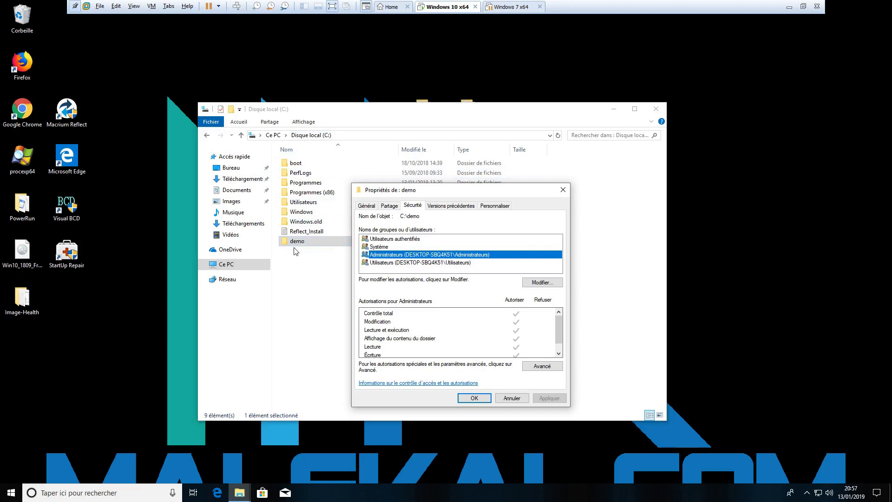
left_click(383, 238)
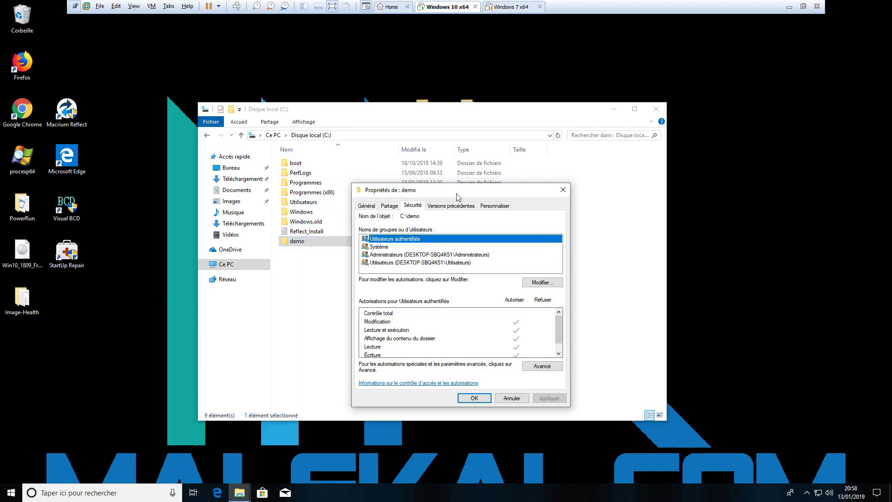
Disable inheritance on the demo folder in the advanced security settings, removing all inherited permissions, and confirm the change.
left_click_drag(457, 194, 410, 138)
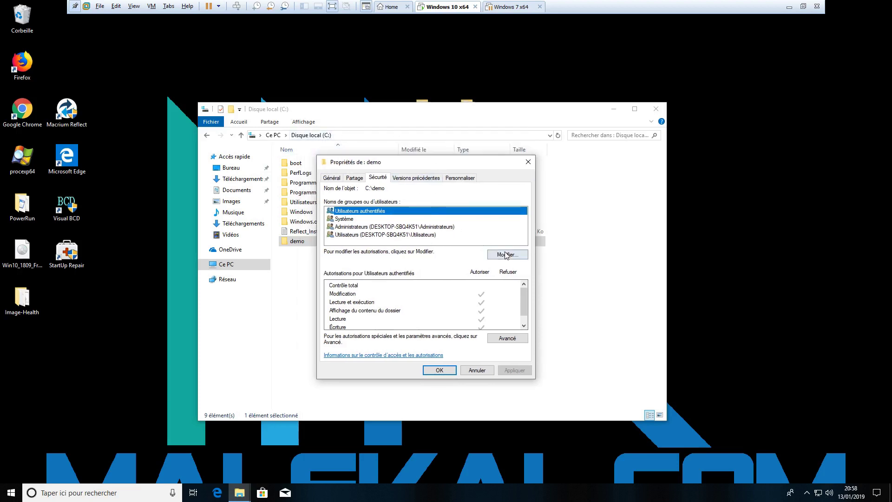
left_click(507, 338)
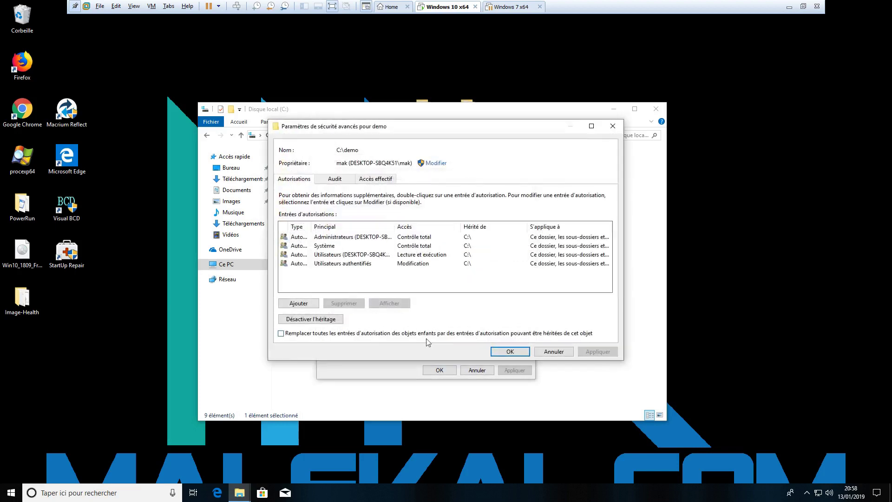
left_click(307, 320)
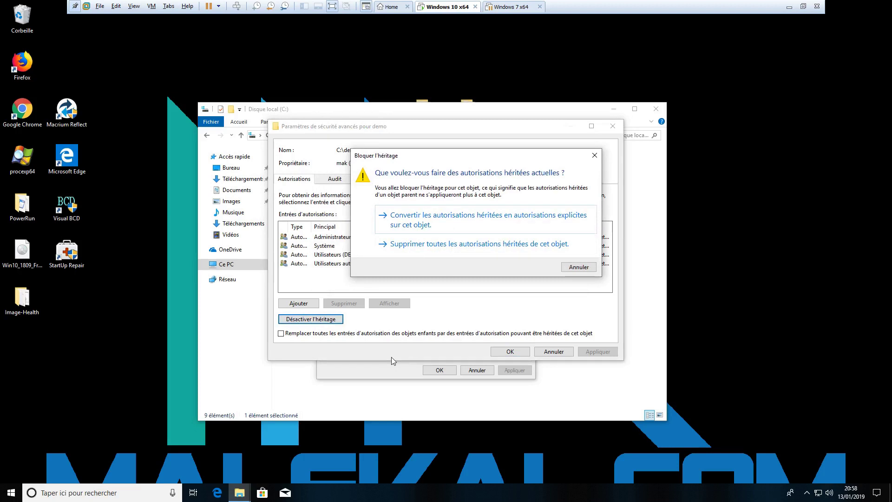
left_click(430, 245)
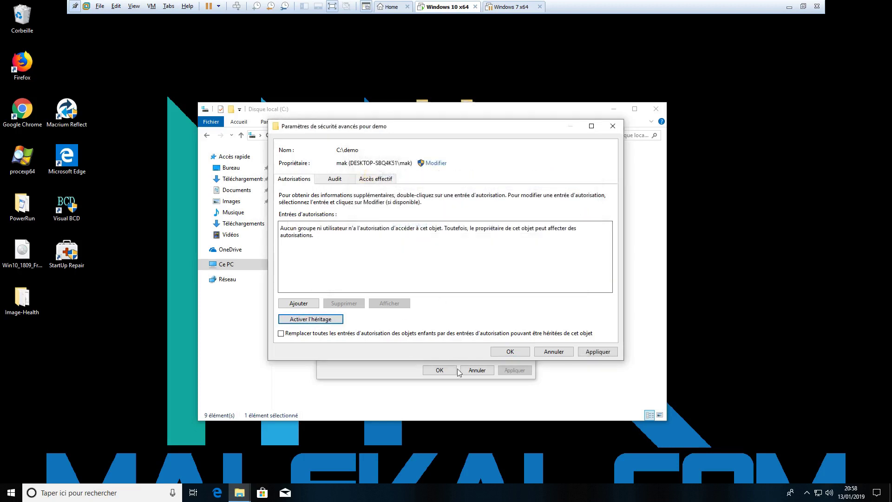
left_click(509, 352)
left_click(473, 287)
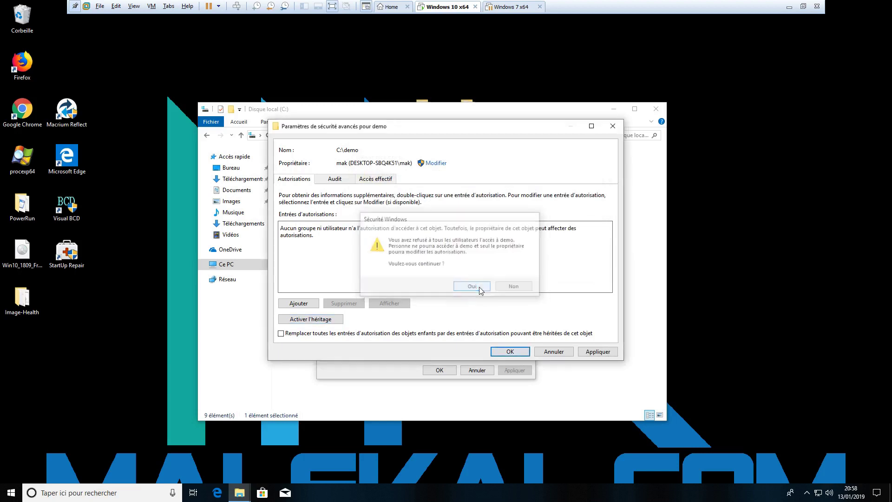
left_click(439, 370)
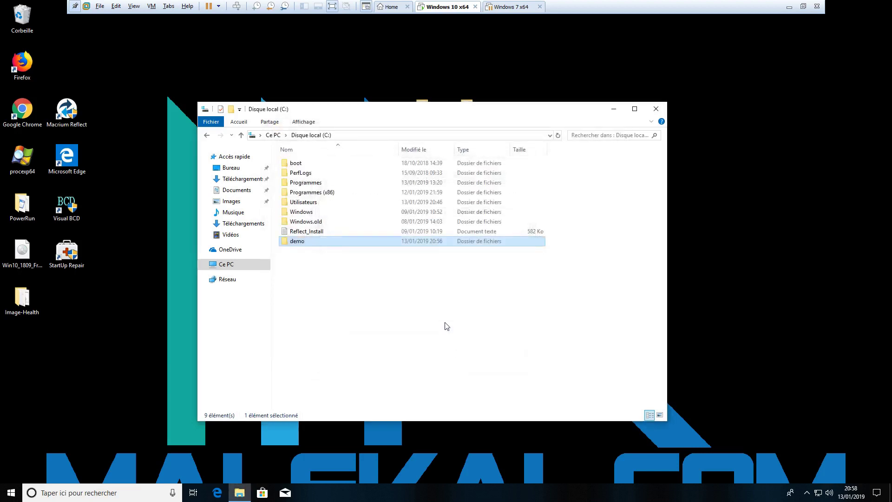
right_click(304, 244)
left_click(555, 319)
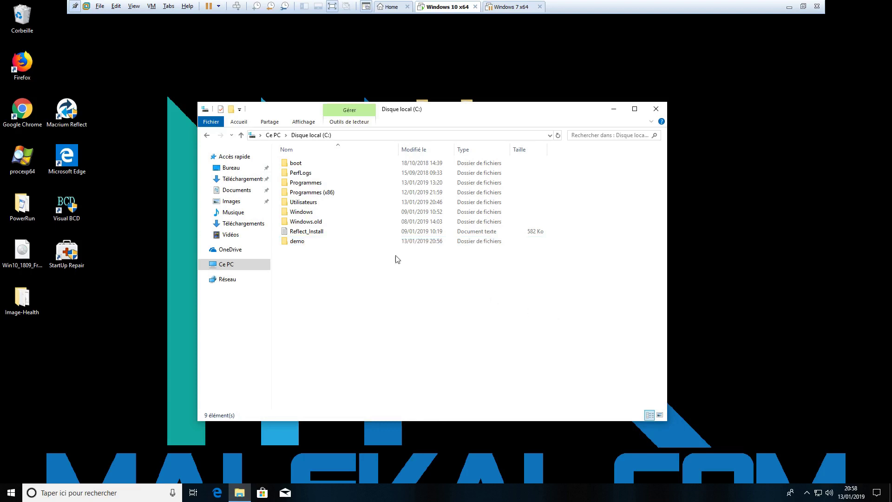
Open the security properties of the demo folder on the local disk C:.
right_click(307, 241)
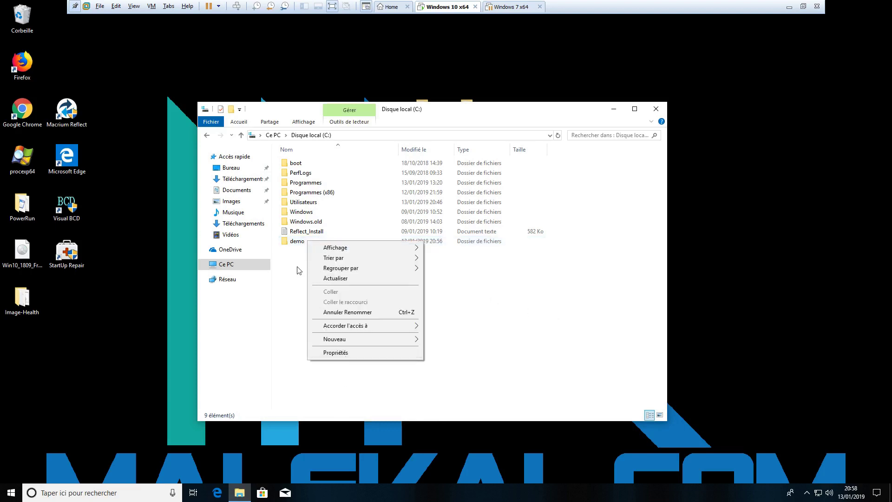
left_click(298, 243)
right_click(298, 243)
left_click(346, 432)
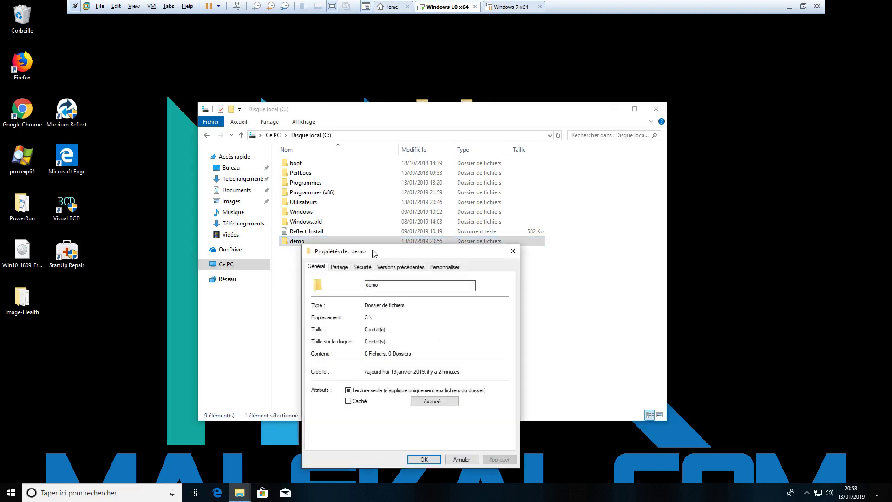
left_click(361, 268)
left_click_drag(391, 251, 387, 153)
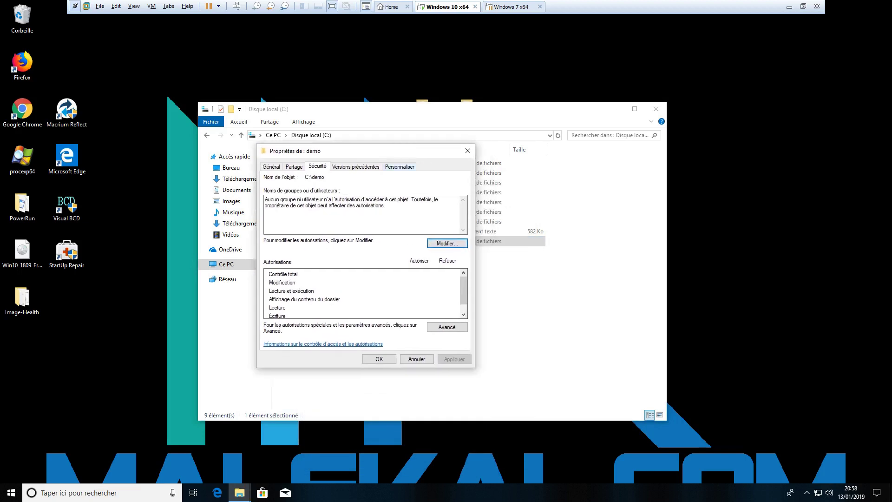
Add the user account mak to the demo folder's permission entries.
left_click(440, 246)
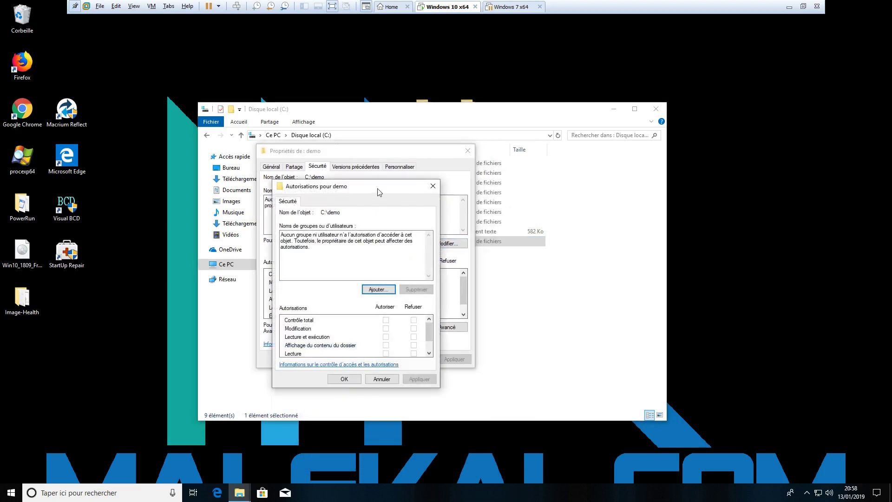
left_click_drag(377, 187, 379, 255)
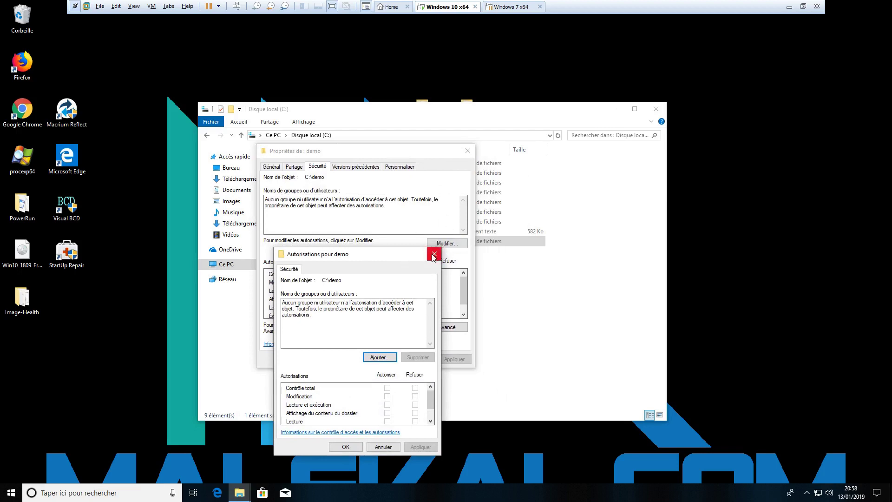
left_click(437, 254)
left_click(448, 245)
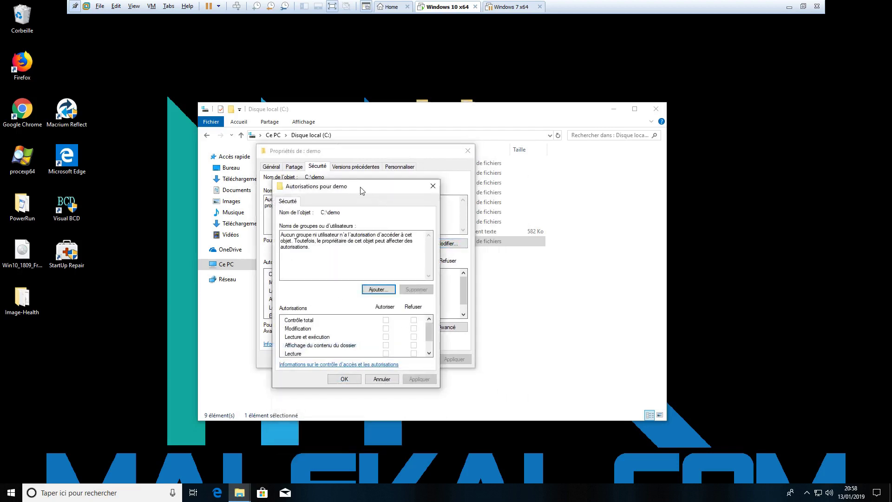
left_click_drag(362, 191, 402, 174)
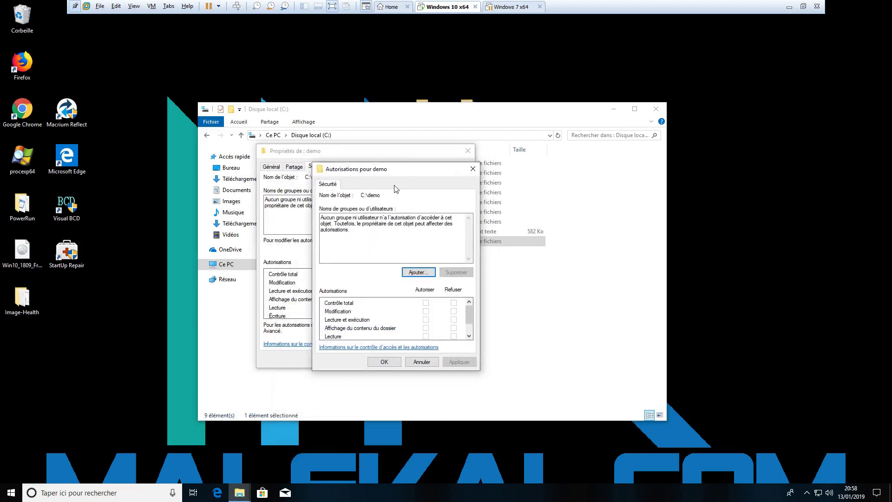
left_click(418, 273)
type("mak")
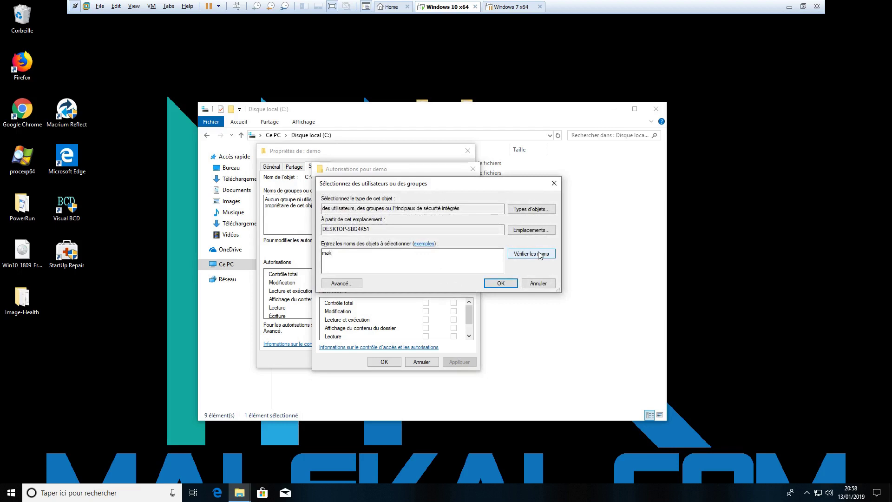
left_click(502, 283)
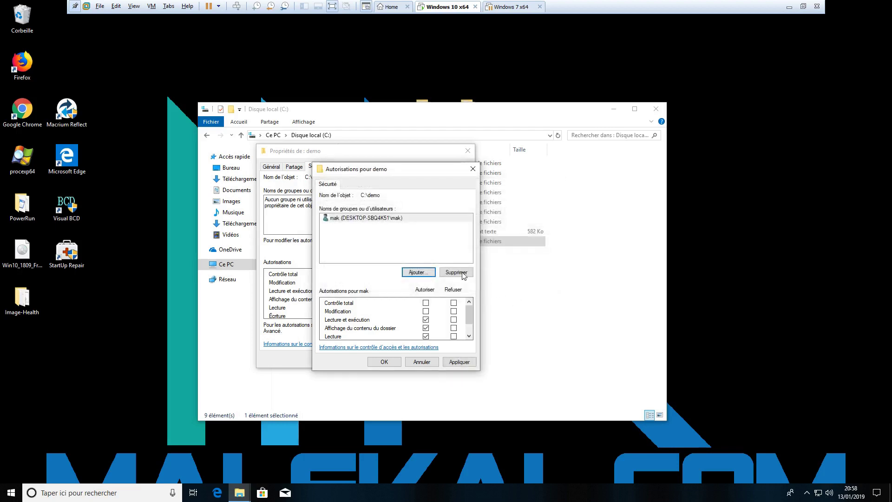
Allow mak full control (Contrôle total) on the demo folder, apply the permissions and close the folder's properties.
left_click(364, 218)
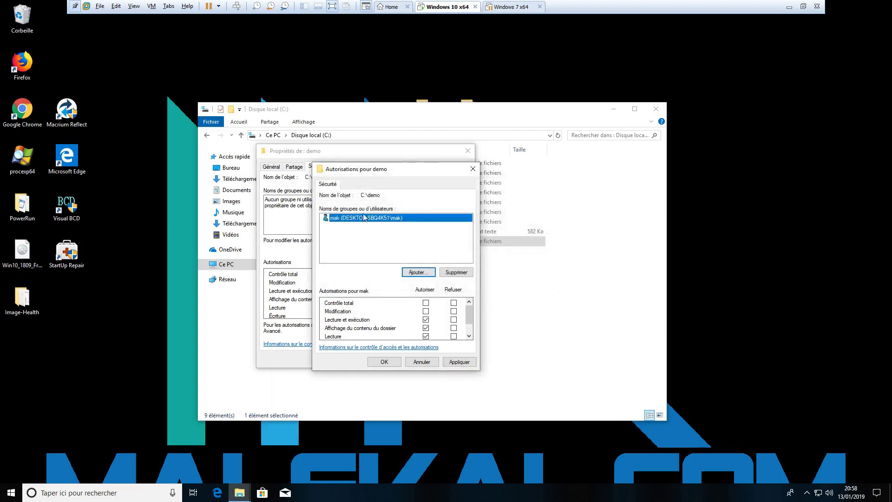
left_click(425, 302)
left_click(459, 362)
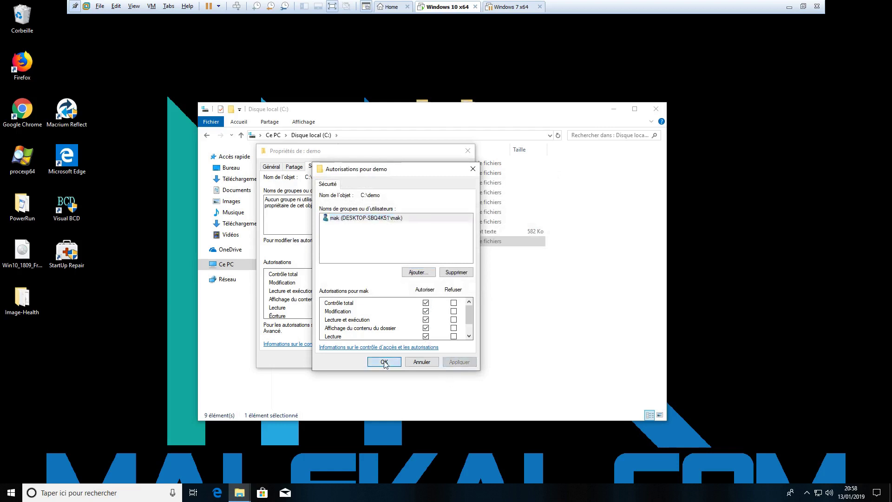
left_click(384, 362)
left_click(384, 362)
Check the permissions granted to mak in the demo folder's security properties.
right_click(311, 243)
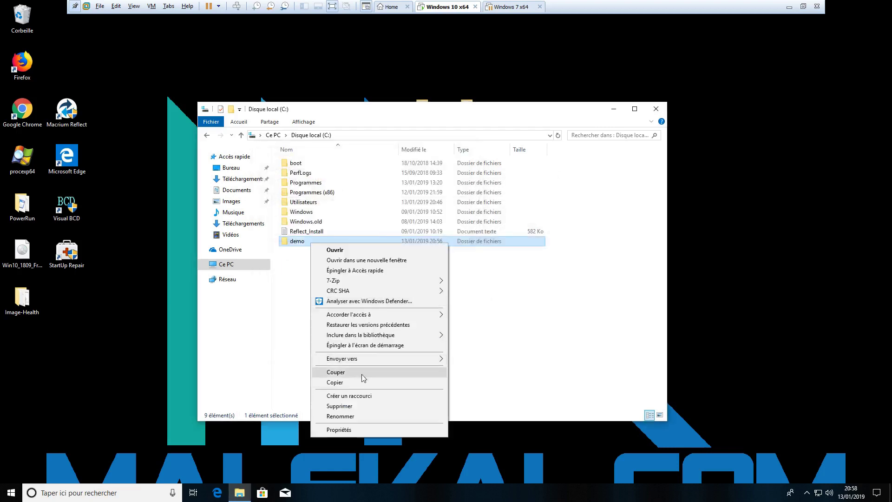
left_click(339, 430)
left_click(375, 265)
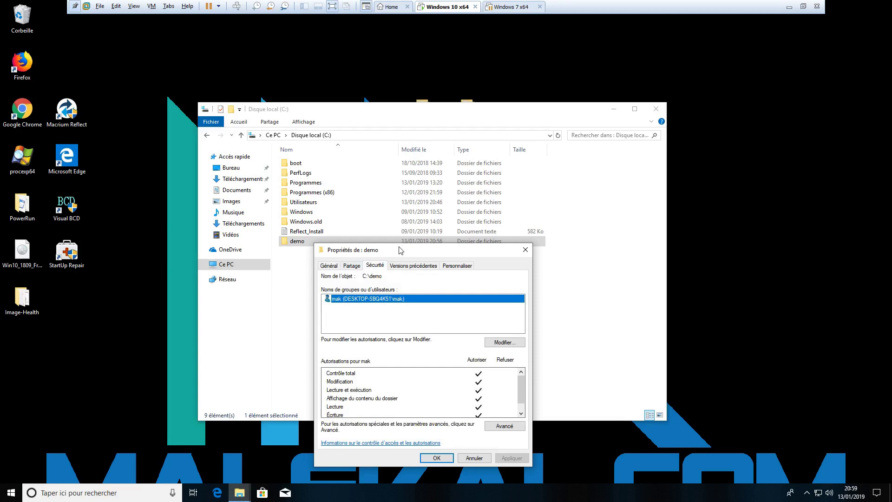
left_click_drag(400, 250, 359, 179)
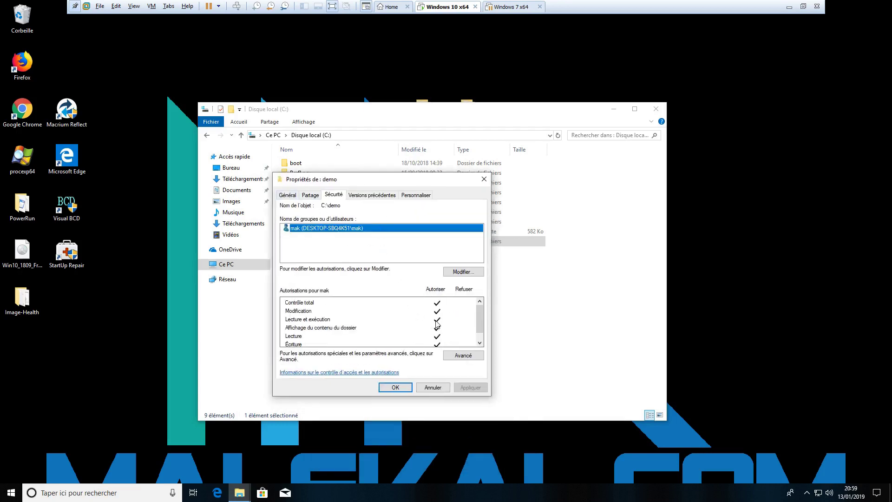
Examine the demo folder's permission editor and its user selection dialog, cancel both and close the folder's properties.
left_click(461, 273)
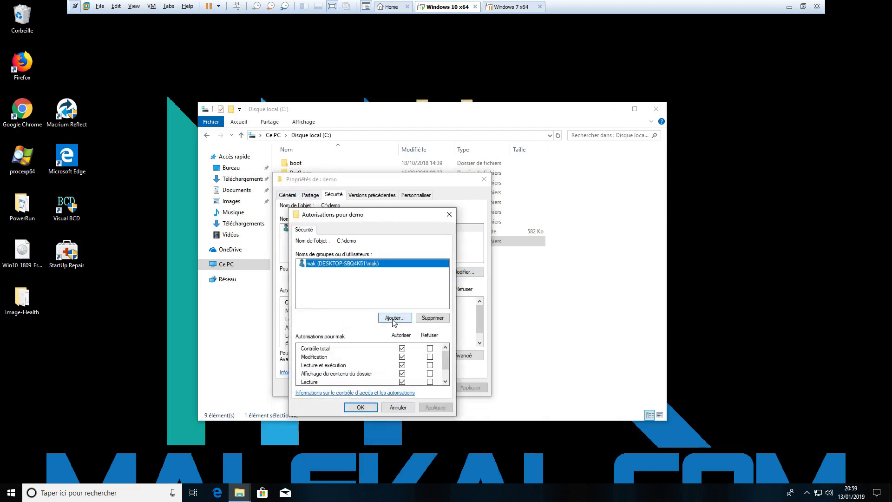
left_click(393, 318)
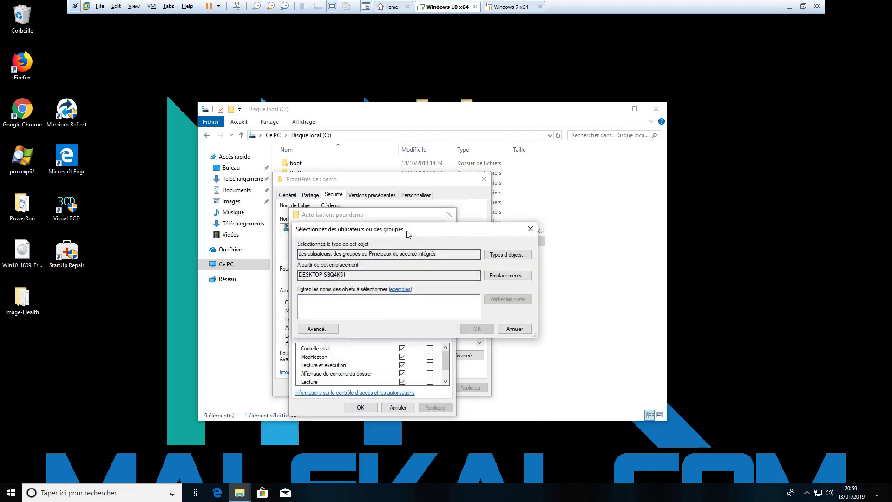
left_click_drag(406, 233, 552, 242)
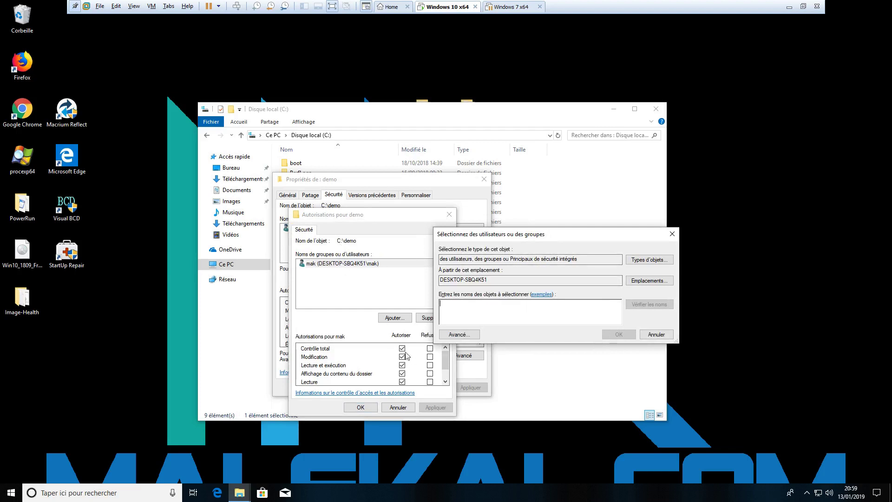
left_click(663, 335)
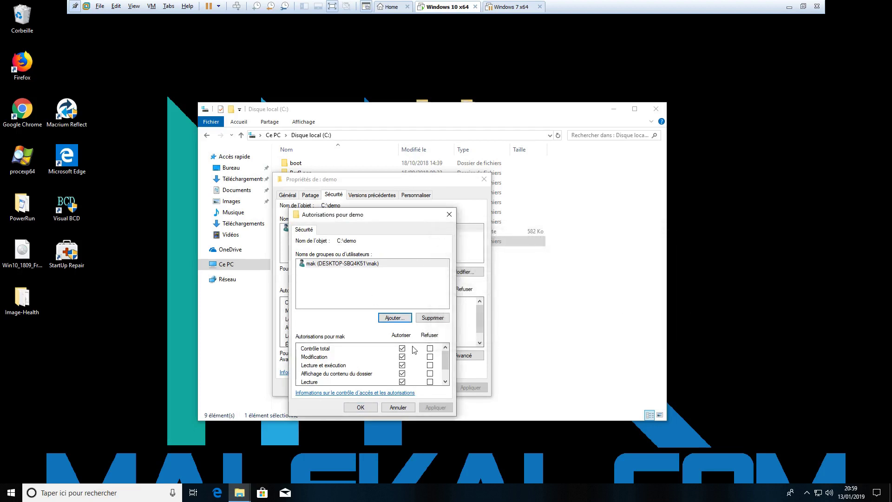
left_click(407, 408)
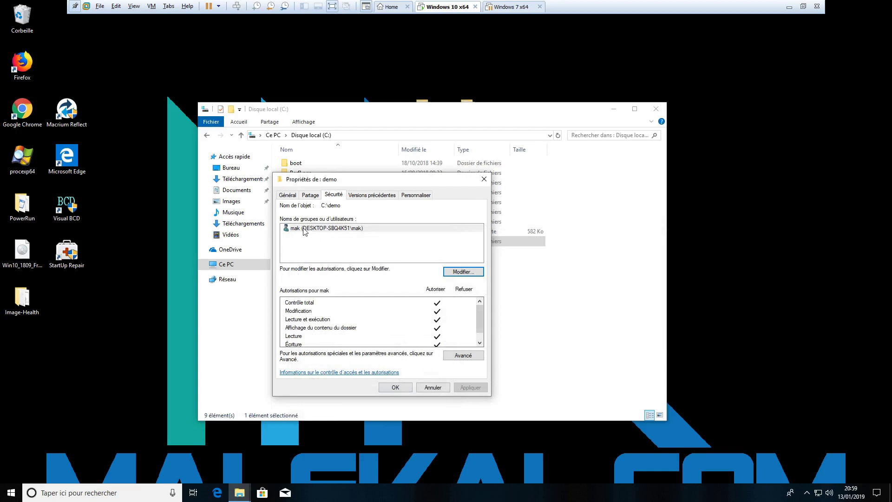
left_click_drag(338, 181, 426, 182)
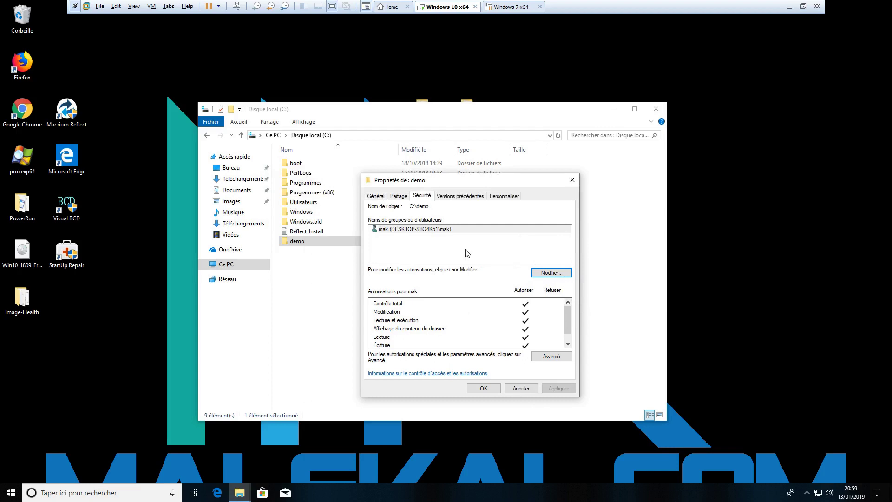
left_click(480, 389)
Sign out of the current Windows session and sign in with the demo account.
left_click(8, 481)
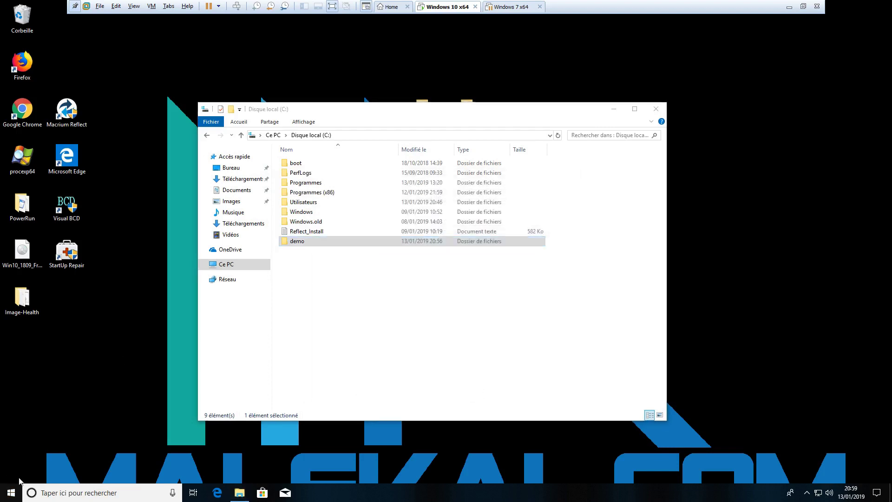
right_click(11, 492)
mouse_move(116, 466)
left_click(182, 423)
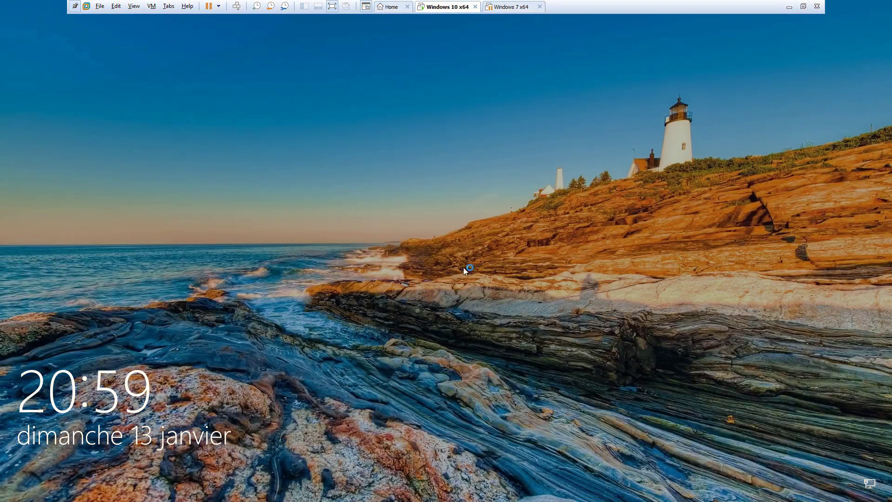
left_click(463, 266)
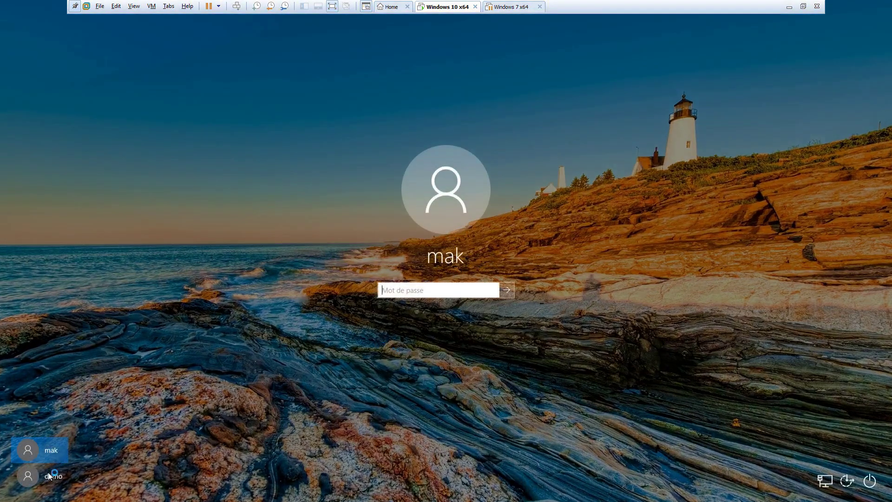
left_click(47, 476)
left_click(506, 290)
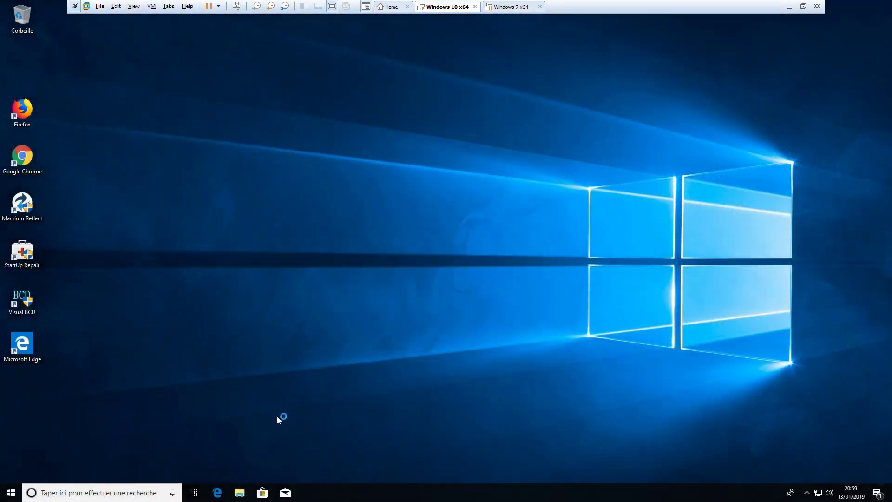
Try to open the demo folder on the local disk C: in File Explorer.
left_click(239, 493)
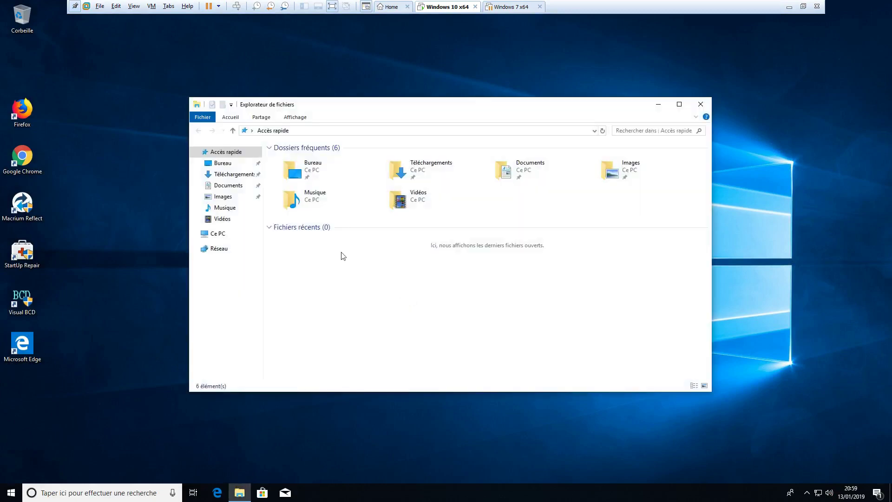
left_click(217, 233)
double_click(306, 248)
double_click(289, 168)
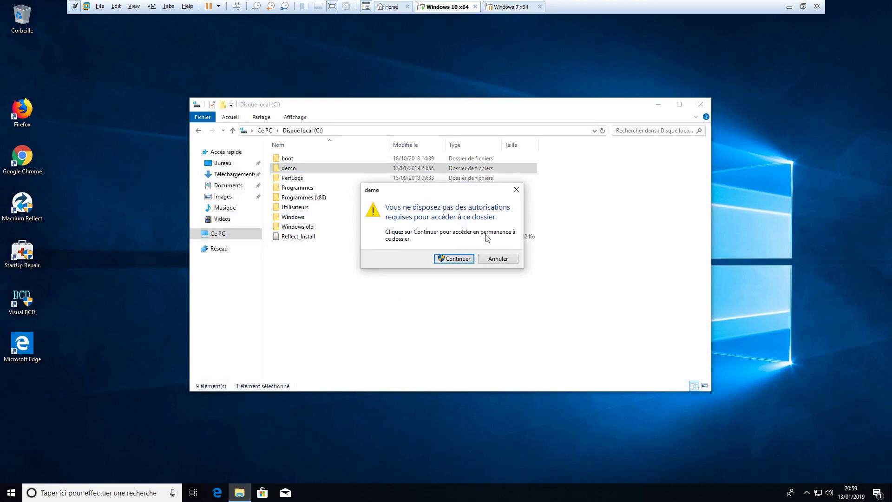
Request permanent access to the demo folder, dismiss the VMware Tools notice and decline the administrator elevation request.
left_click(455, 259)
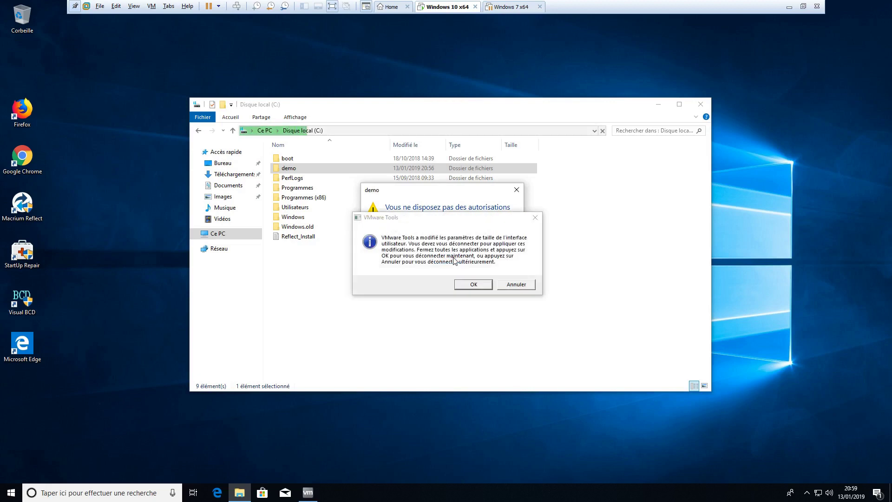
left_click(499, 284)
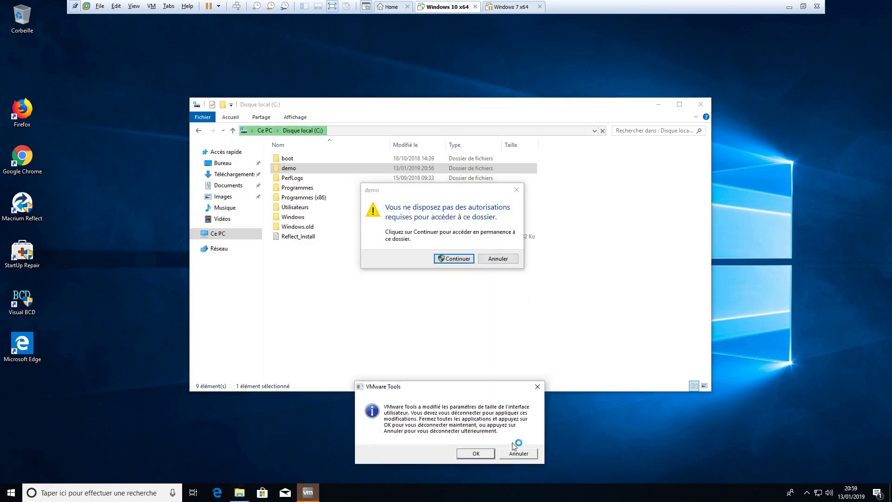
left_click(460, 259)
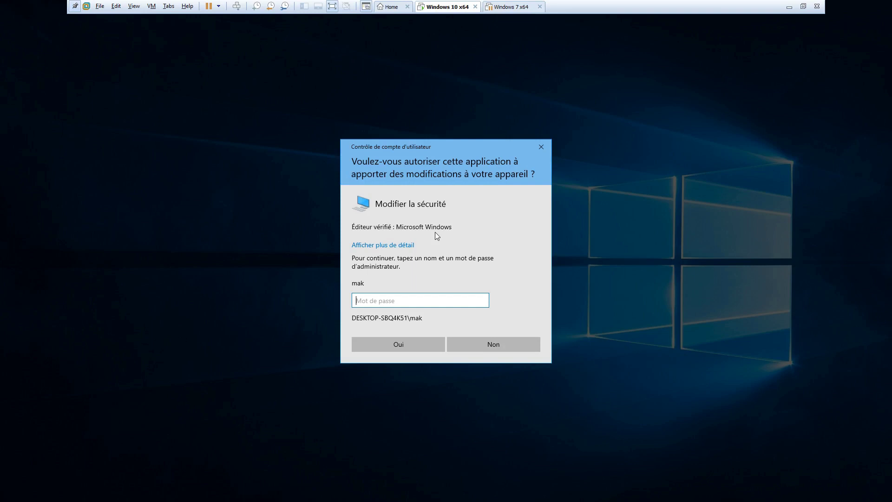
left_click(486, 349)
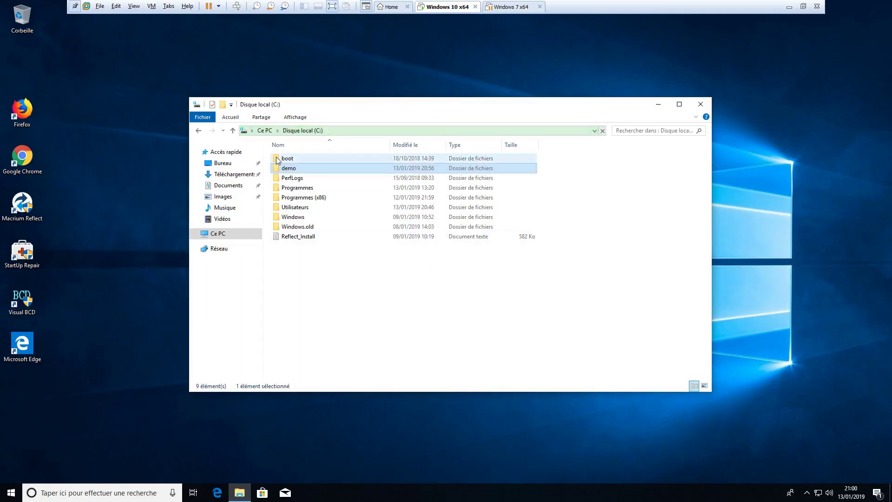
left_click(496, 256)
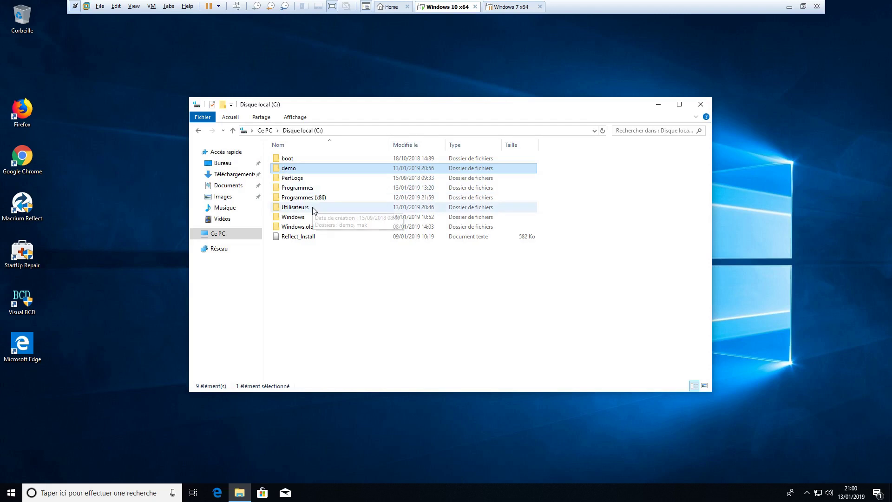
Try to open the mak folder in Utilisateurs, request permanent access to it and decline the administrator elevation request.
left_click(299, 210)
double_click(298, 210)
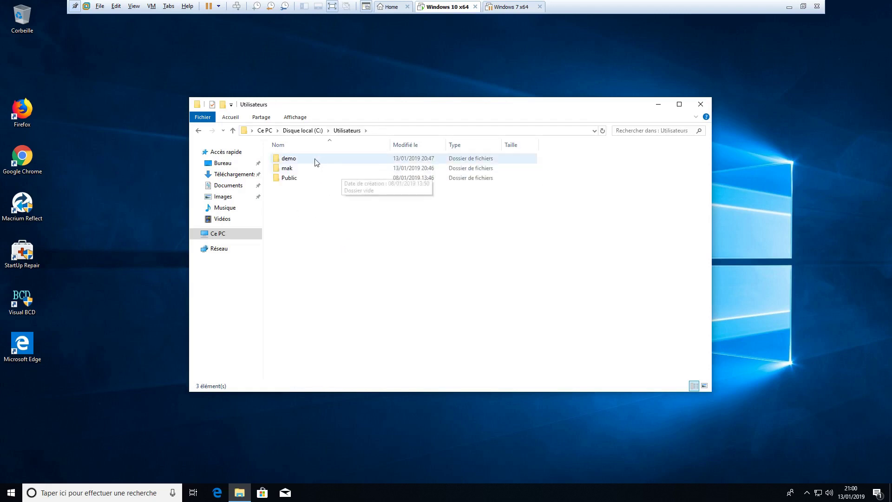
left_click(297, 169)
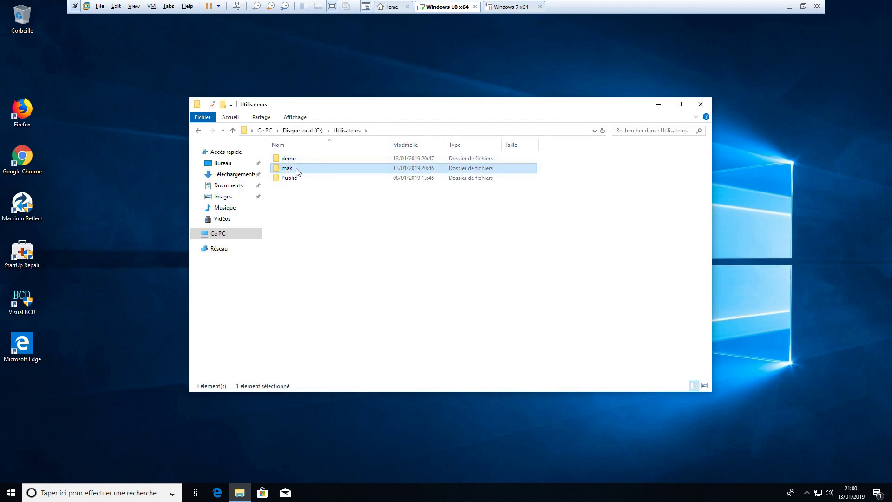
left_click(293, 170)
double_click(277, 171)
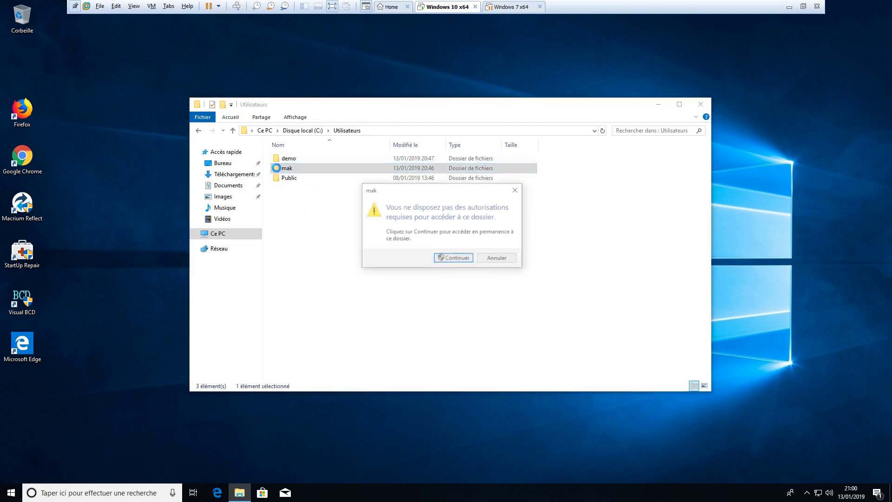
left_click(463, 257)
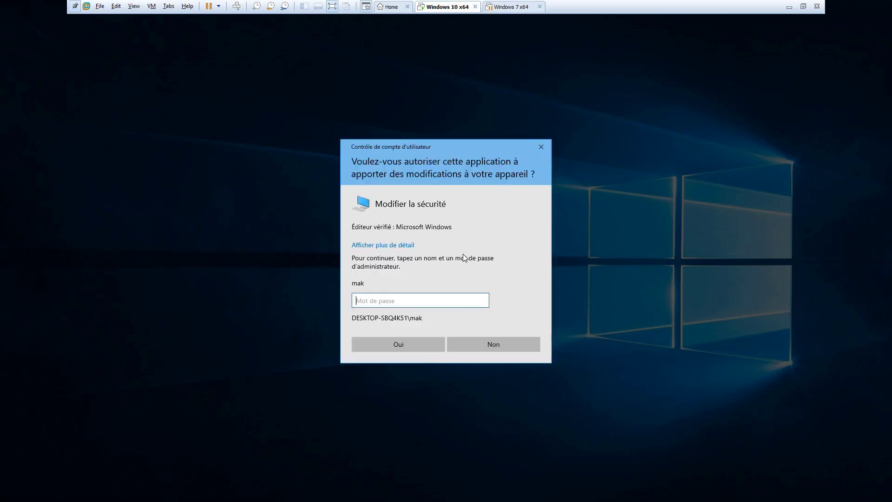
left_click(498, 345)
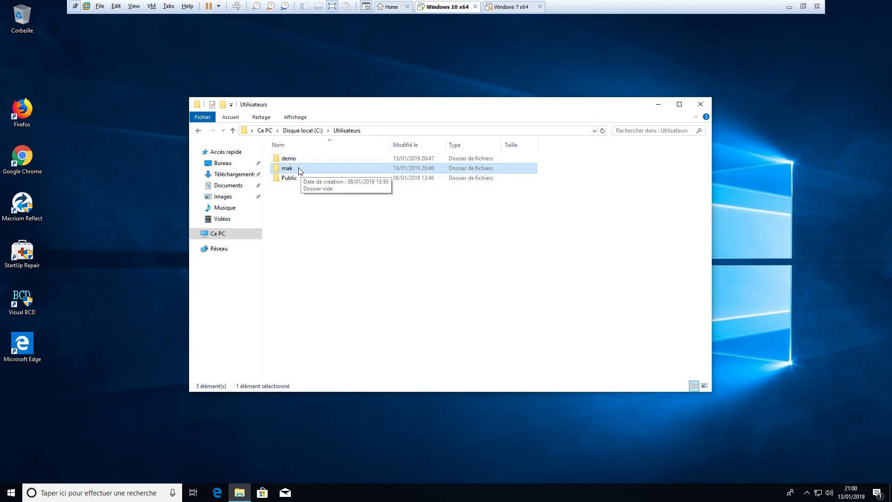
Sign out of the demo session and sign in to the mak account with its password.
right_click(11, 493)
mouse_move(44, 474)
left_click(207, 430)
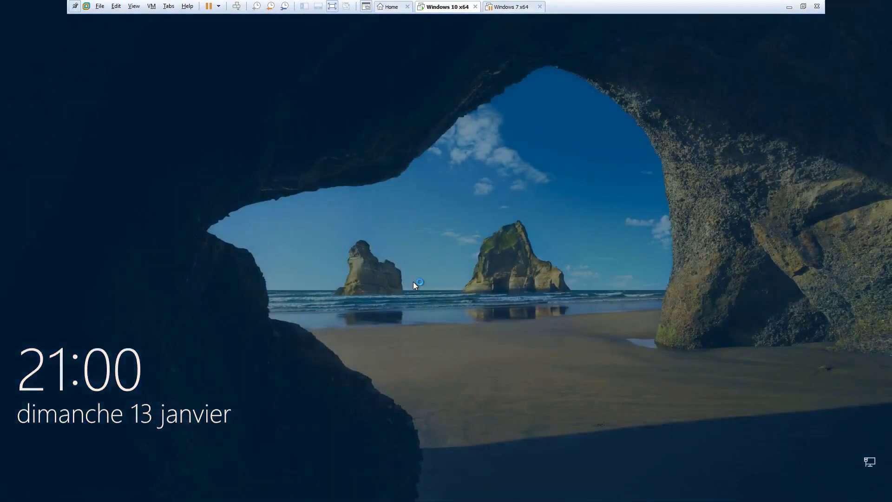
left_click(414, 282)
left_click(49, 470)
type("1")
key("Return")
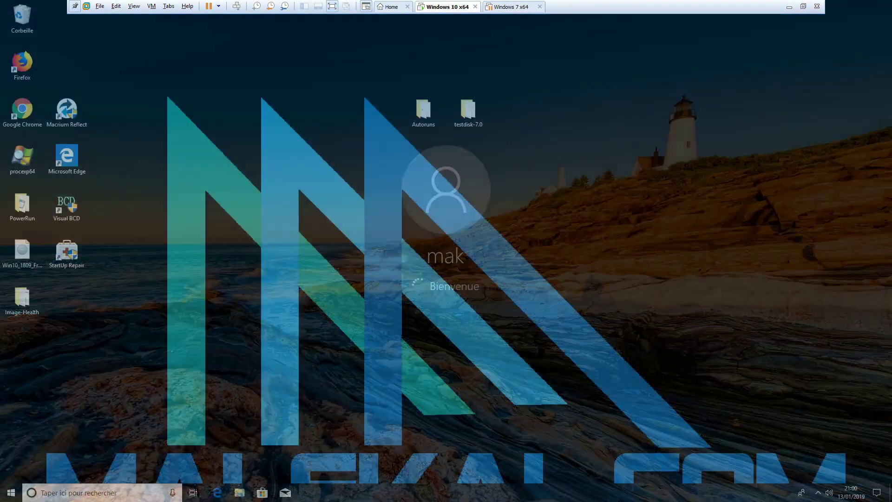
Display the security properties of the demo folder on the local disk C: in File Explorer.
key("super+e")
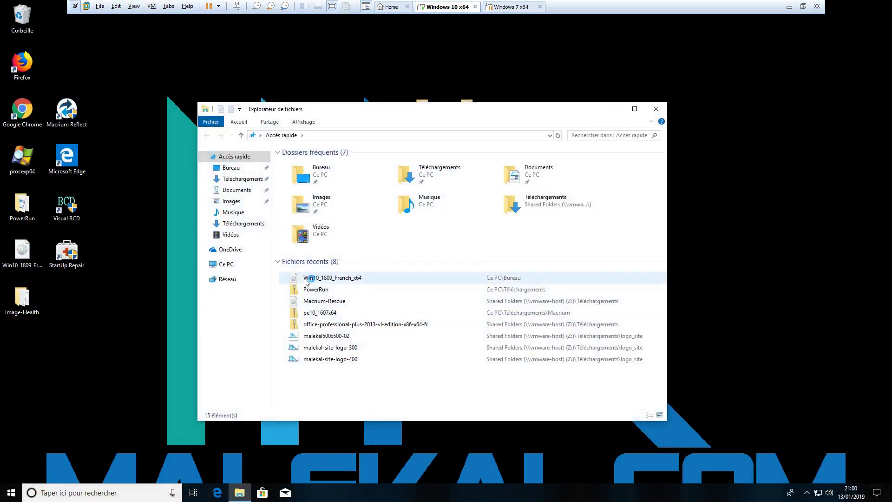
left_click(226, 263)
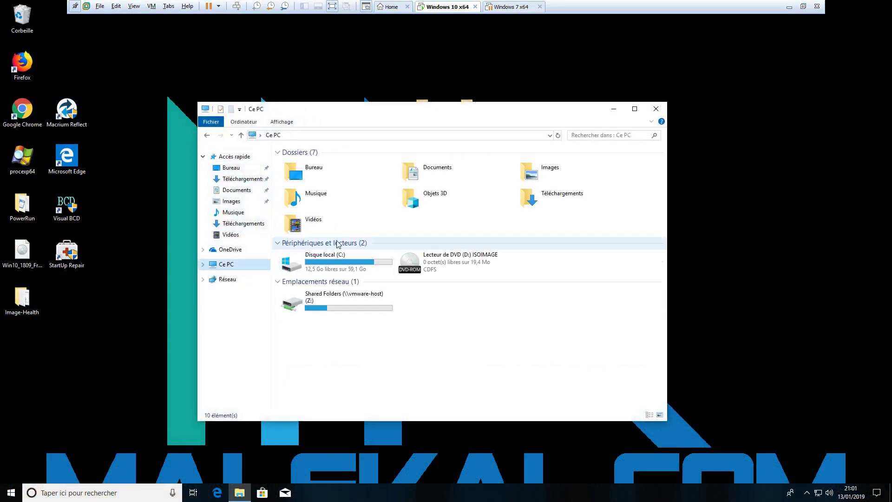
double_click(328, 263)
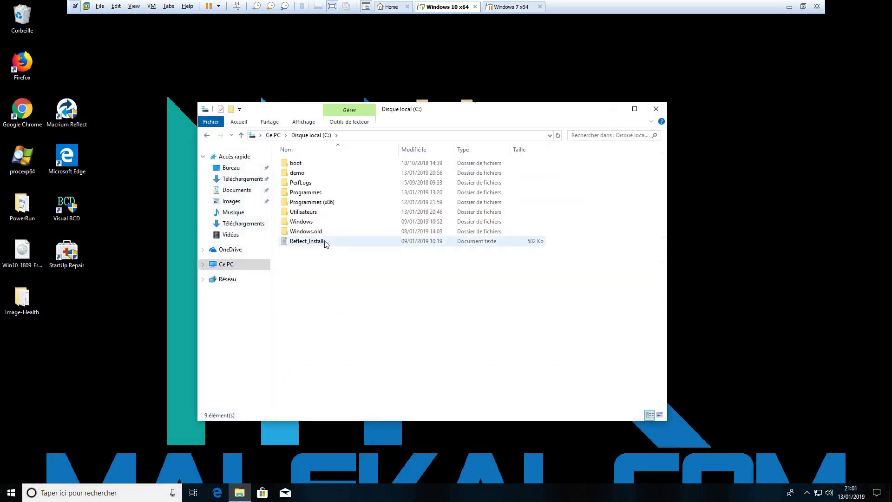
right_click(298, 175)
left_click(341, 362)
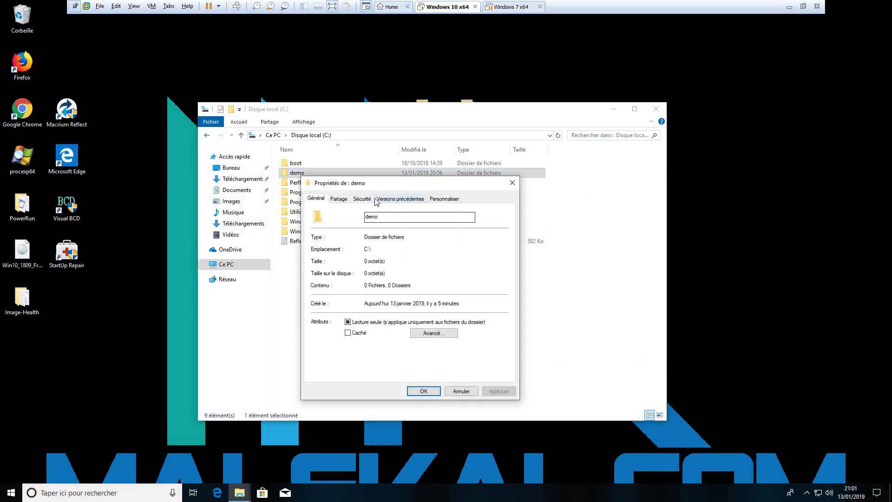
left_click(368, 200)
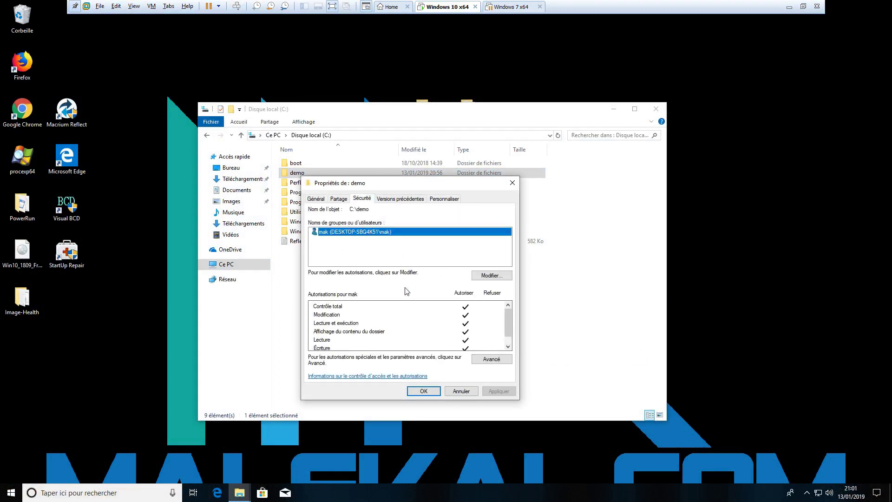
Edit the demo folder's permissions and add the user demo to the list of groups and users.
left_click(494, 277)
left_click_drag(414, 227, 585, 202)
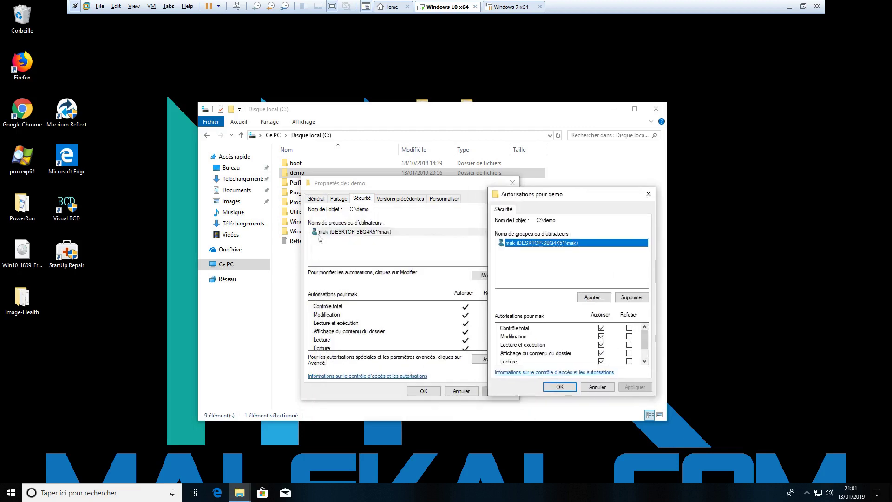
left_click(591, 296)
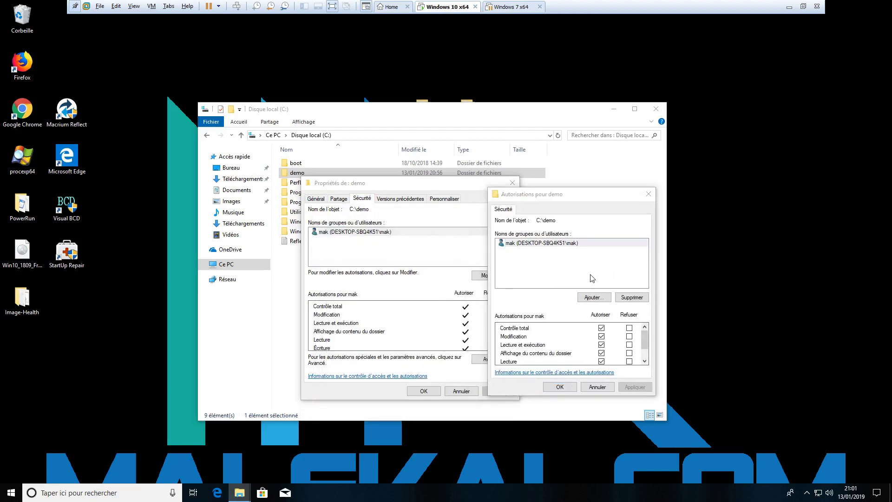
left_click(594, 274)
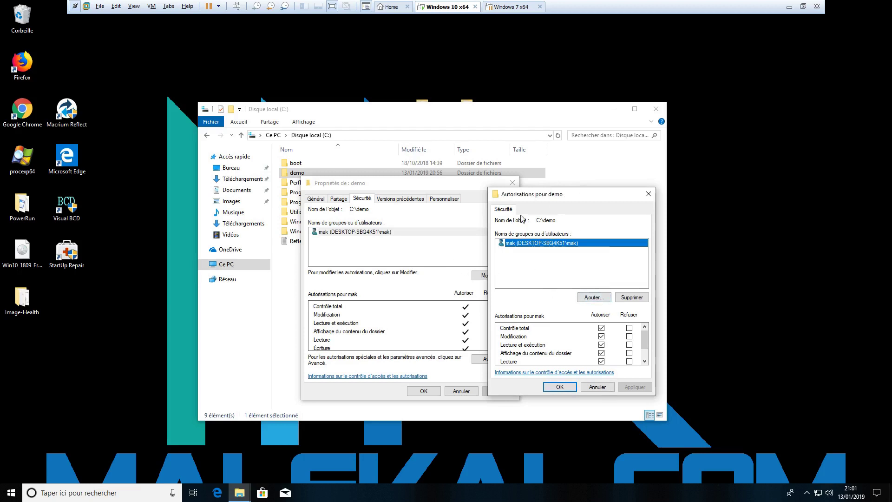
left_click(599, 299)
type("demo")
key("Return")
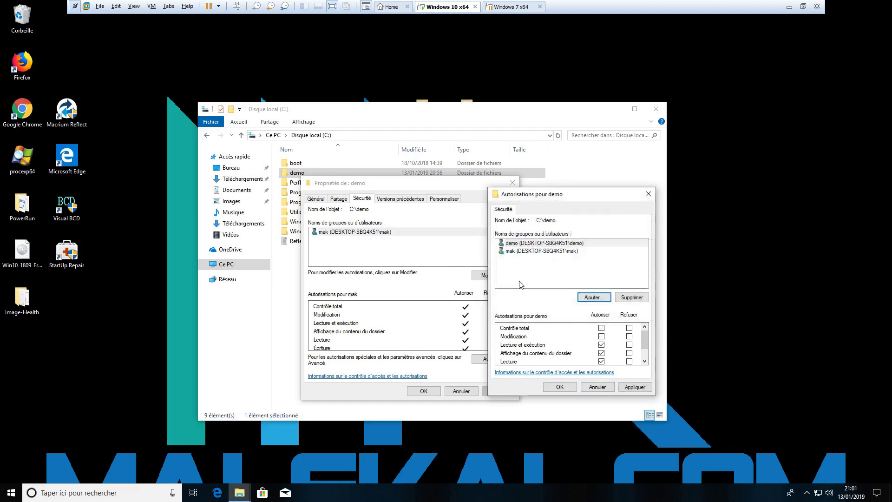
Allow the demo user the Modification permission on the folder, apply it and close the permission editor.
left_click(601, 336)
left_click(633, 385)
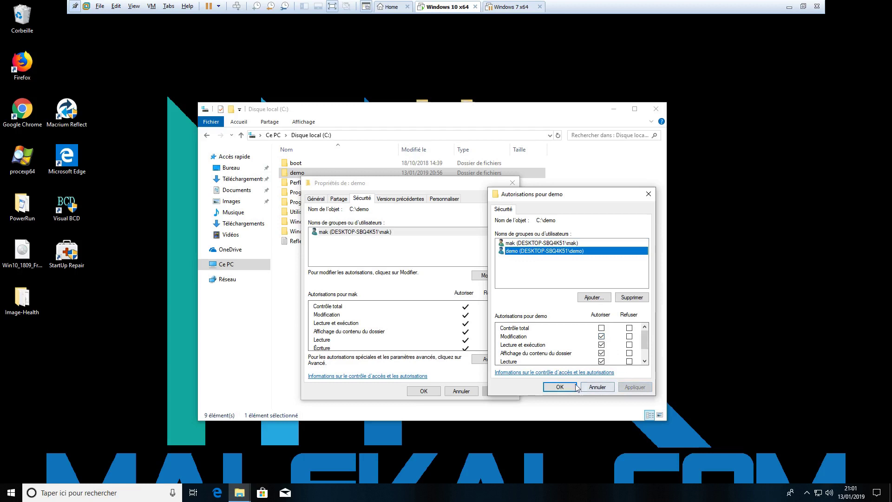
left_click(560, 386)
Compare the permissions listed for mak and demo and close the demo folder's properties.
left_click(368, 239)
left_click(366, 232)
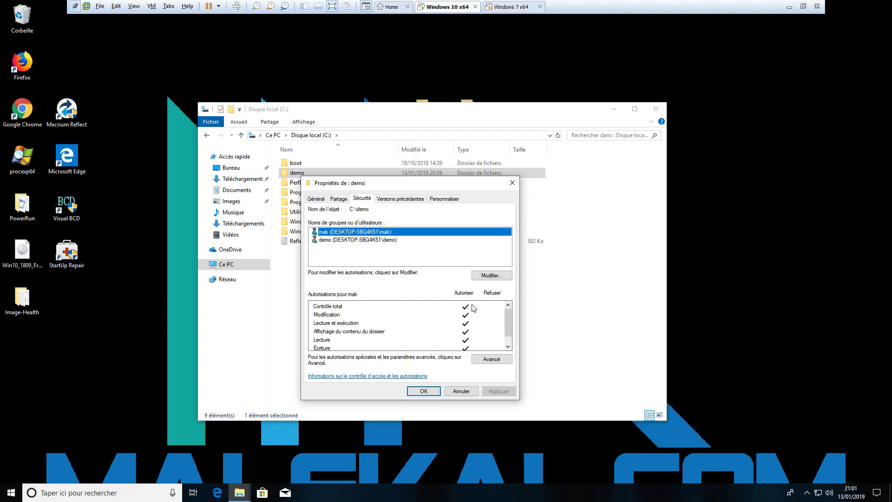
left_click(364, 240)
left_click(424, 391)
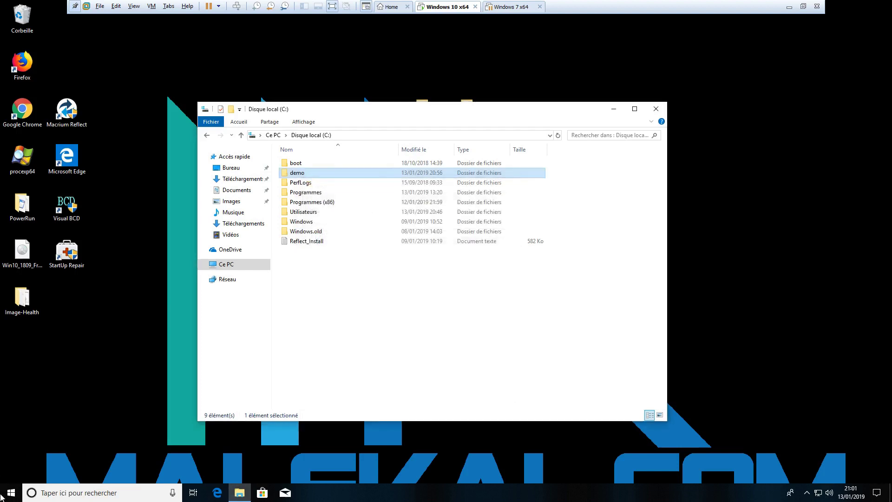
Sign out of the mak session and sign in to the demo account with its password.
right_click(11, 492)
mouse_move(70, 467)
left_click(191, 419)
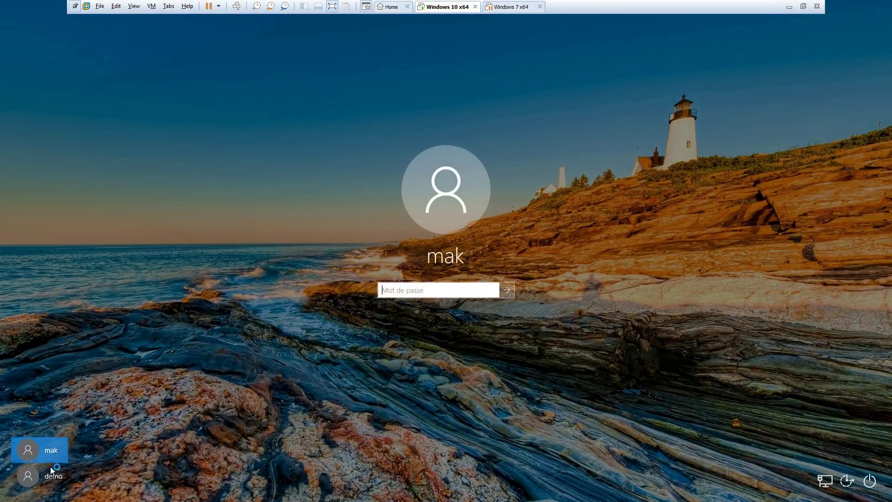
left_click(39, 475)
type("1")
key("Return")
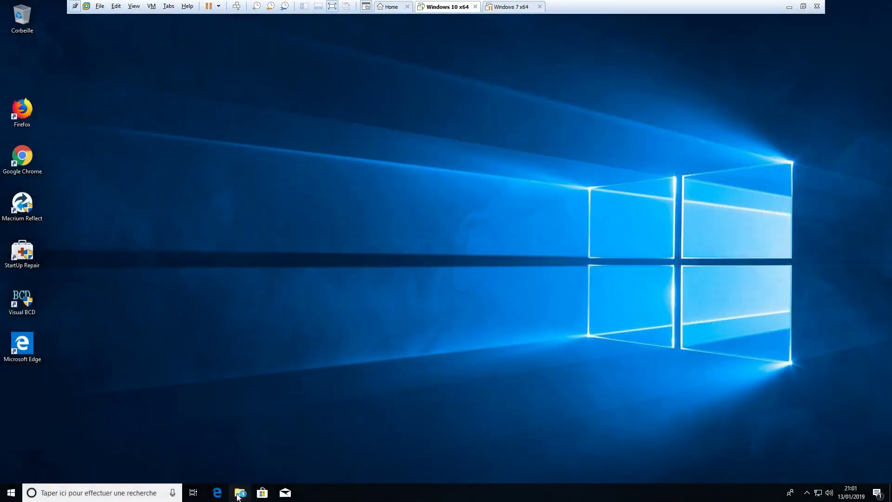
Open the demo folder on the local disk C: from the demo account's File Explorer.
key("super+e")
left_click(222, 235)
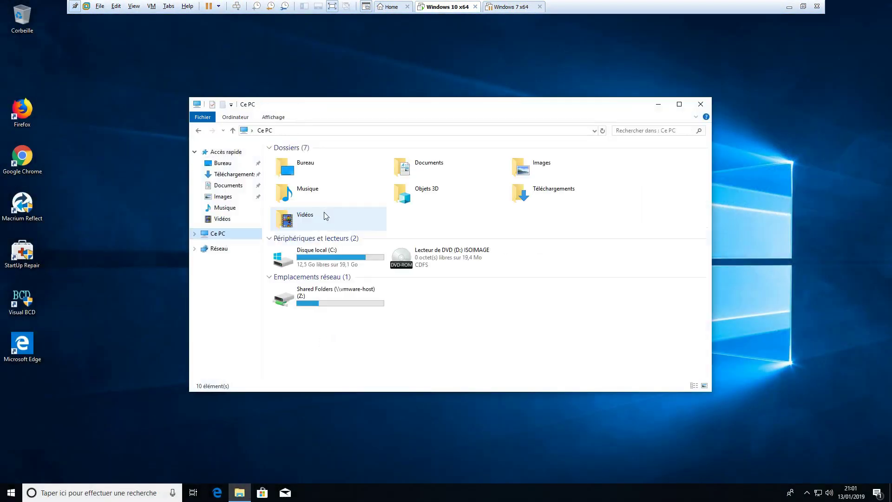
double_click(325, 261)
double_click(303, 171)
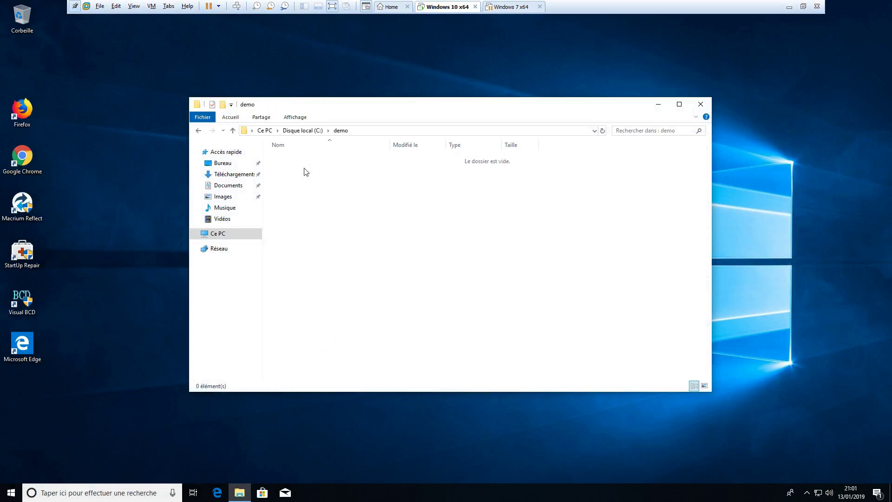
Create a new text document named dfsdfsd inside the demo folder.
right_click(317, 221)
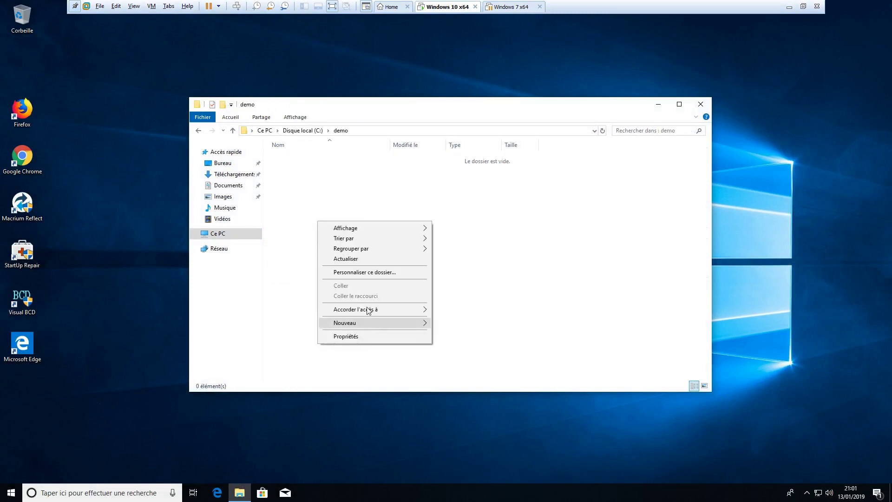
mouse_move(418, 322)
left_click(460, 409)
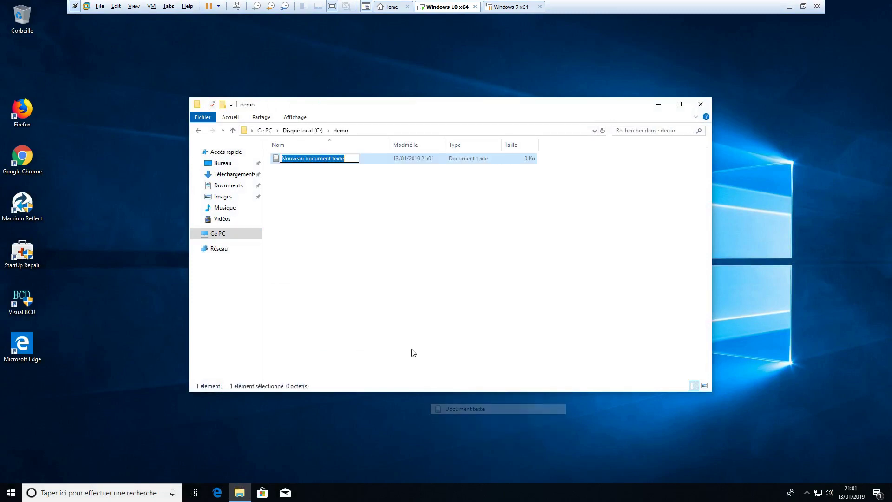
type("dfsdfsd")
key("Return")
Open the dfsdfsd document, enter the lines "sdfsdfdsfsdfsdfsdfsfdfdsf", "sd" and "fdsfsdfsdsf", and save it on closing.
key("Return")
type("sdfsdfds")
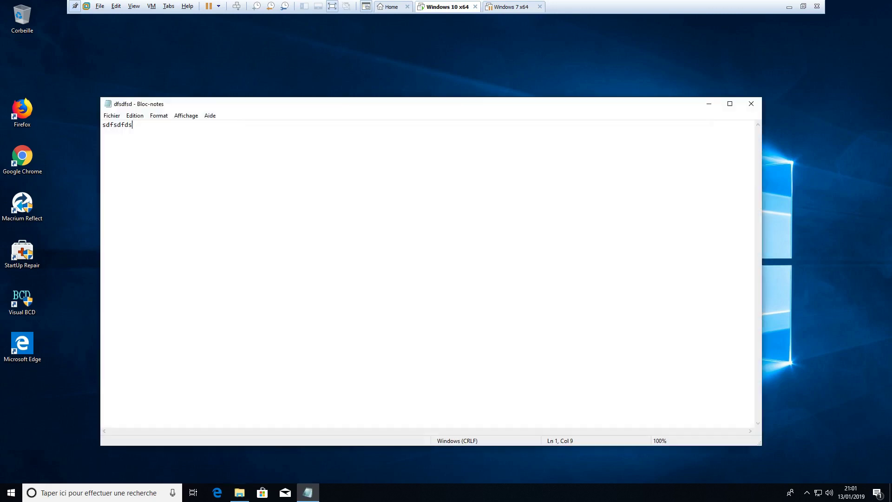
type("fsdfsdfsdfsfdfdsf")
key("Return")
type("sd")
key("Return")
type("fdsfsdfsdsf")
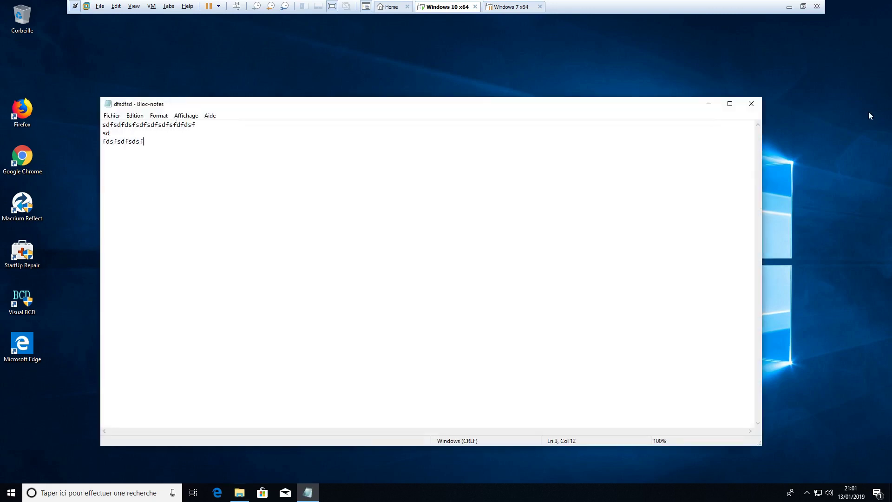
left_click(751, 104)
Reopen the dfsdfsd document to check its saved content, close it and return to the local disk C:.
double_click(493, 158)
left_click_drag(347, 107, 395, 255)
left_click(808, 248)
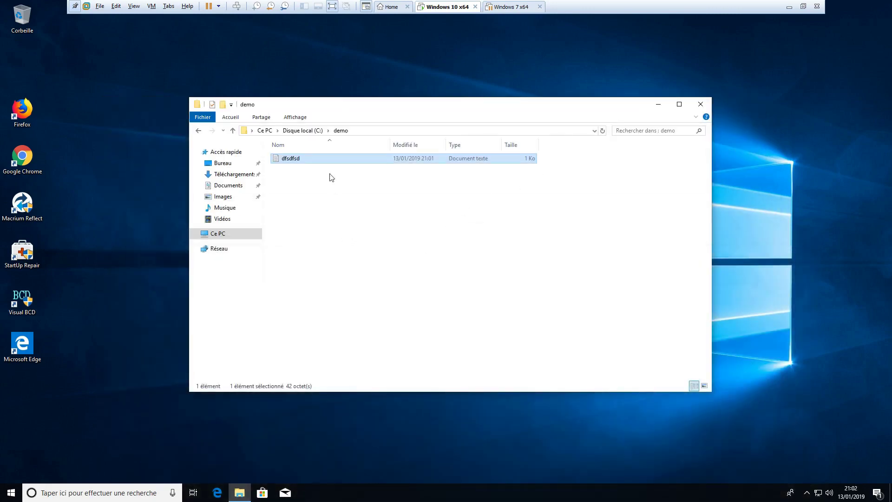
left_click(304, 130)
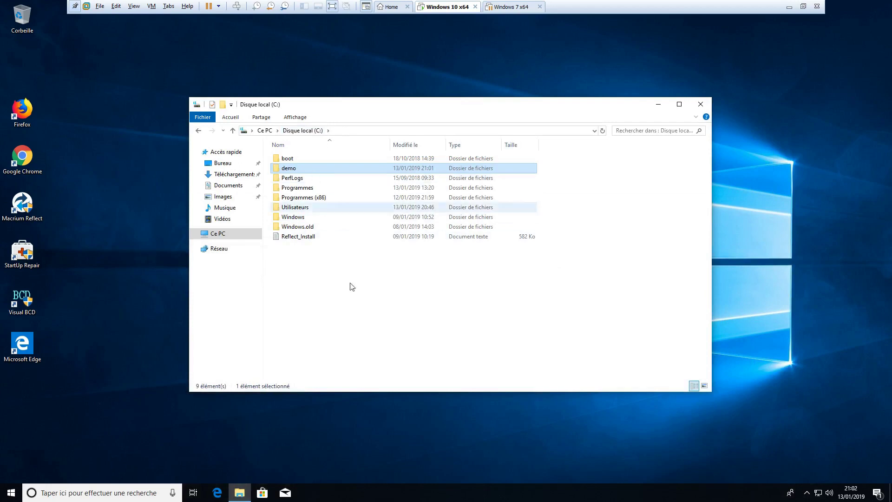